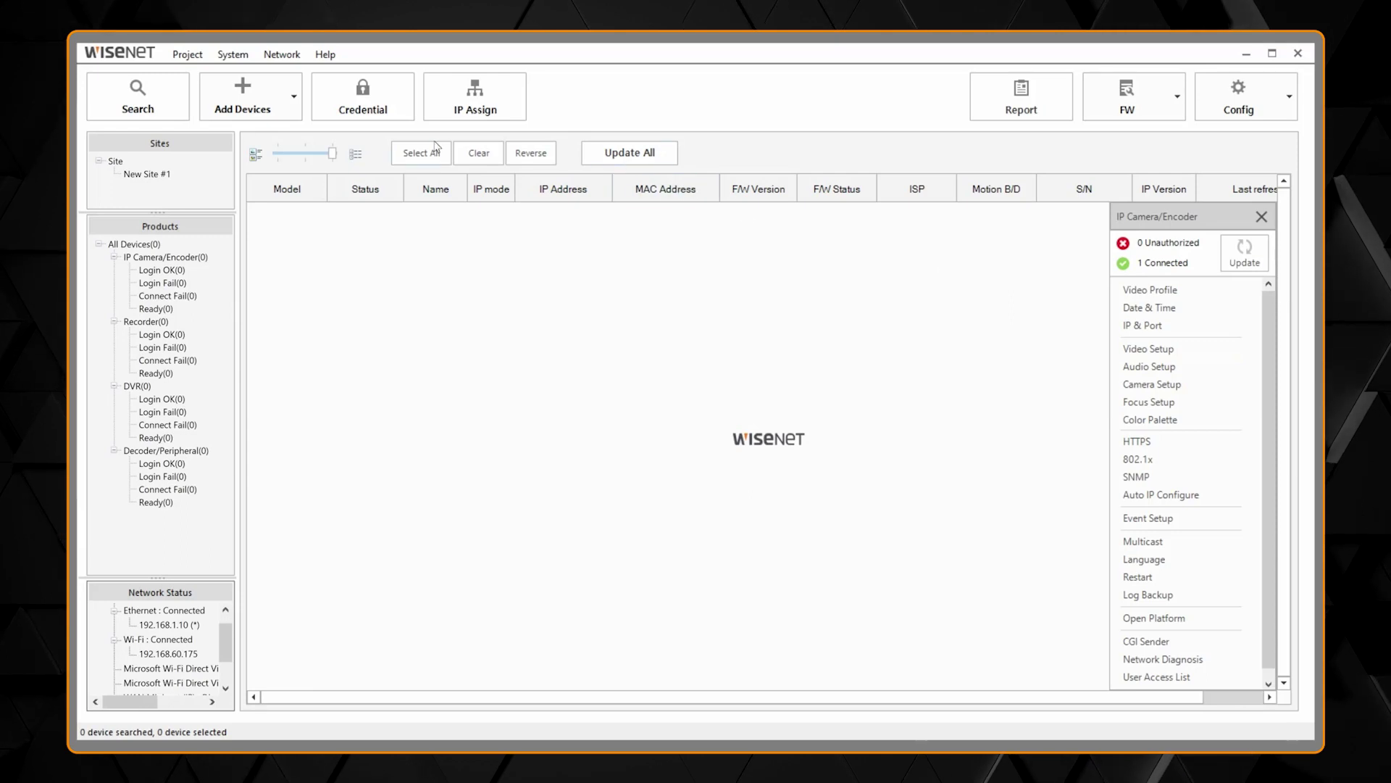
- Enable the Default network connection under Network Status and rerun the device search
{"action": "left_click", "coordinate": [121, 115]}
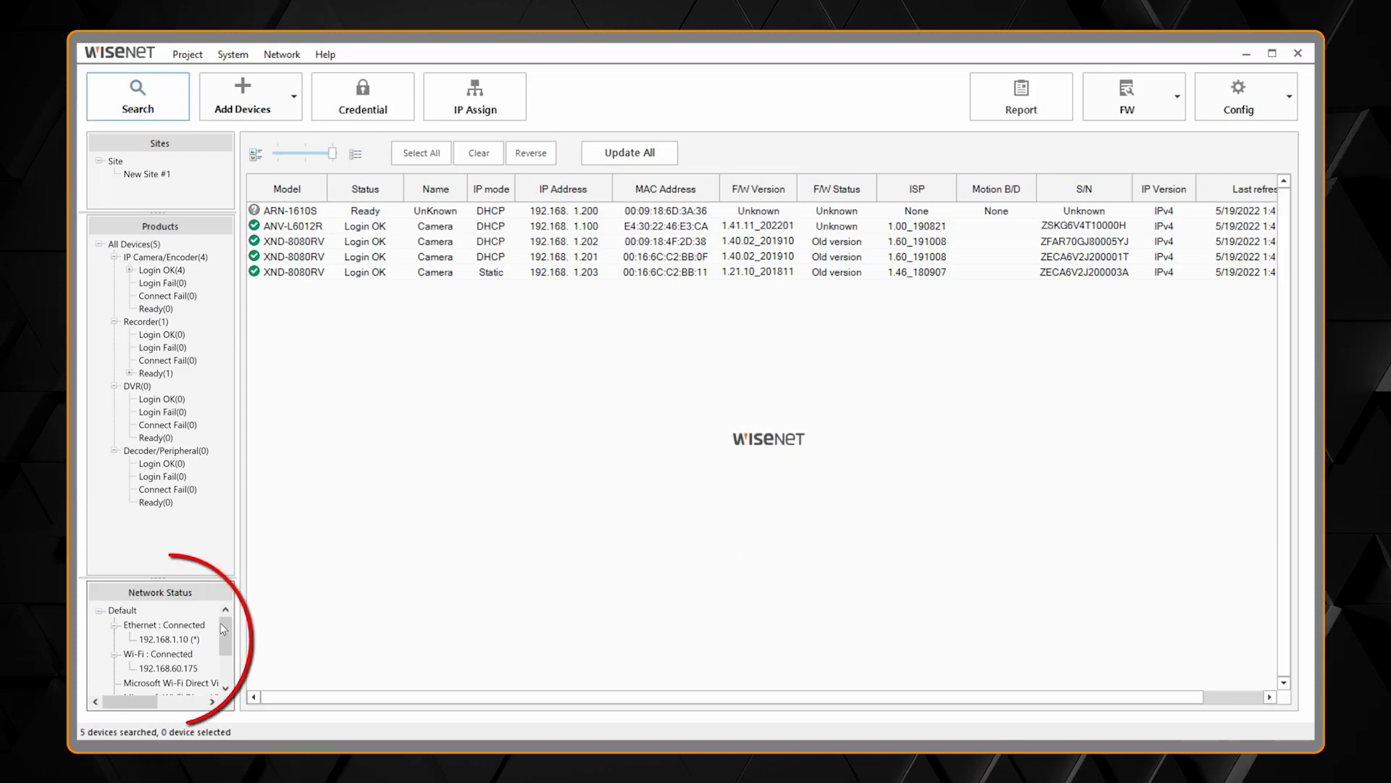
{"action": "mouse_move", "coordinate": [223, 629]}
{"action": "left_mouse_down"}
{"action": "mouse_move", "coordinate": [225, 649]}
{"action": "mouse_move", "coordinate": [227, 635]}
{"action": "left_mouse_up"}
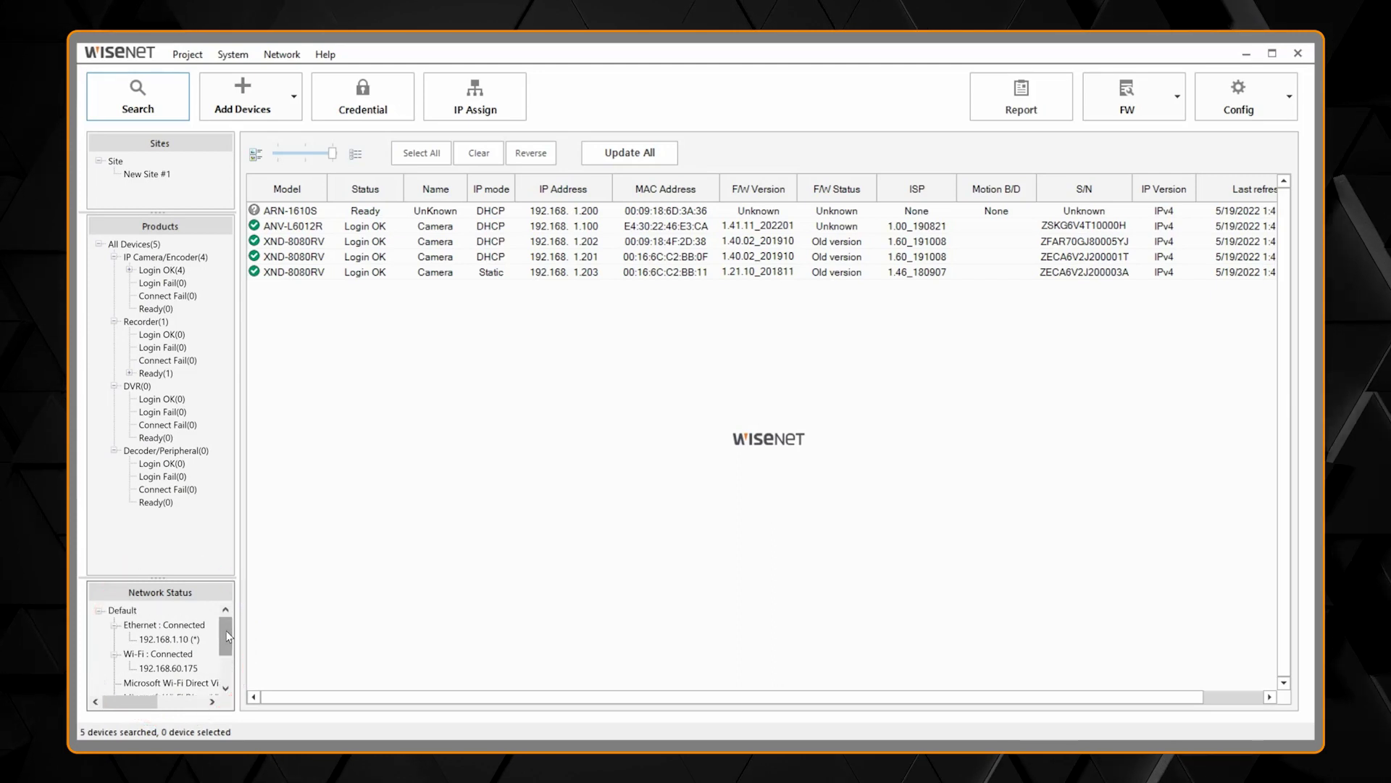
{"action": "right_click", "coordinate": [184, 643]}
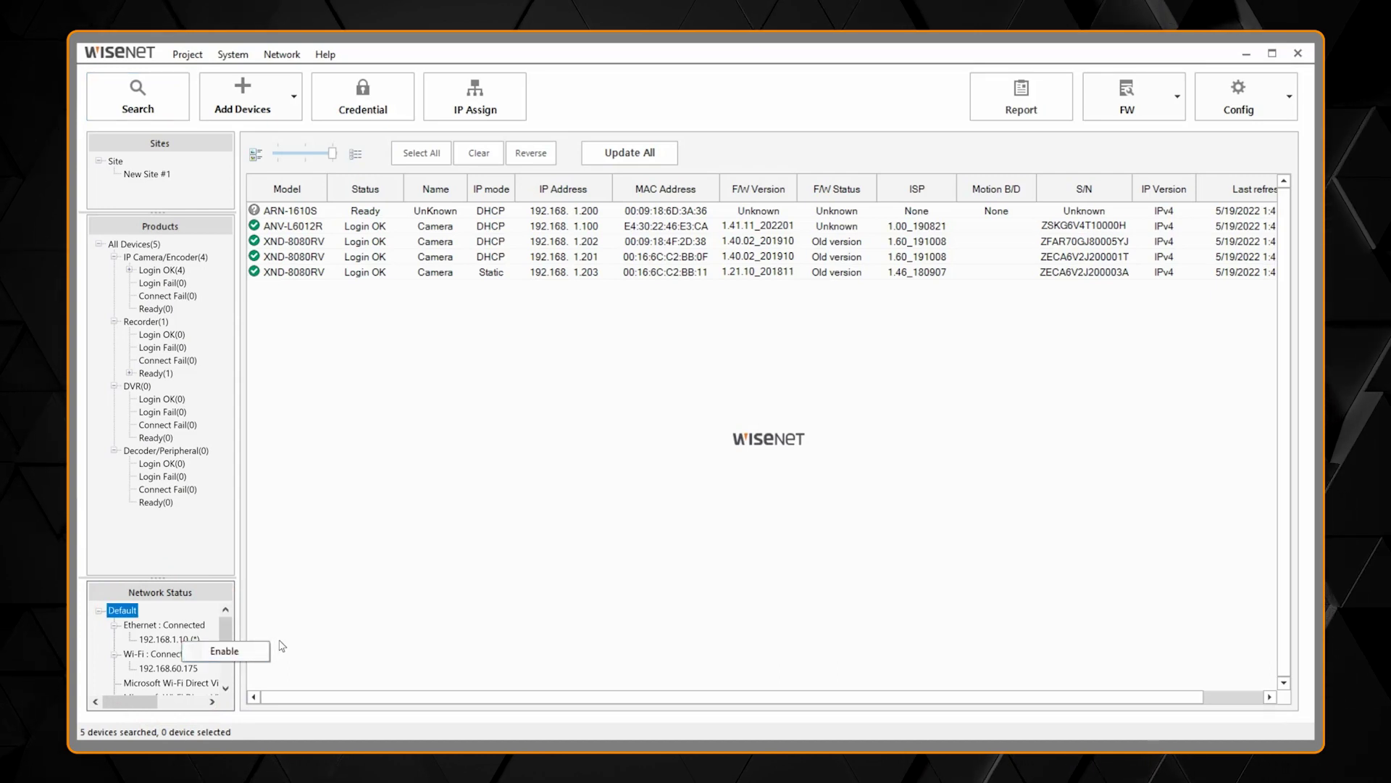
{"action": "left_click", "coordinate": [231, 650]}
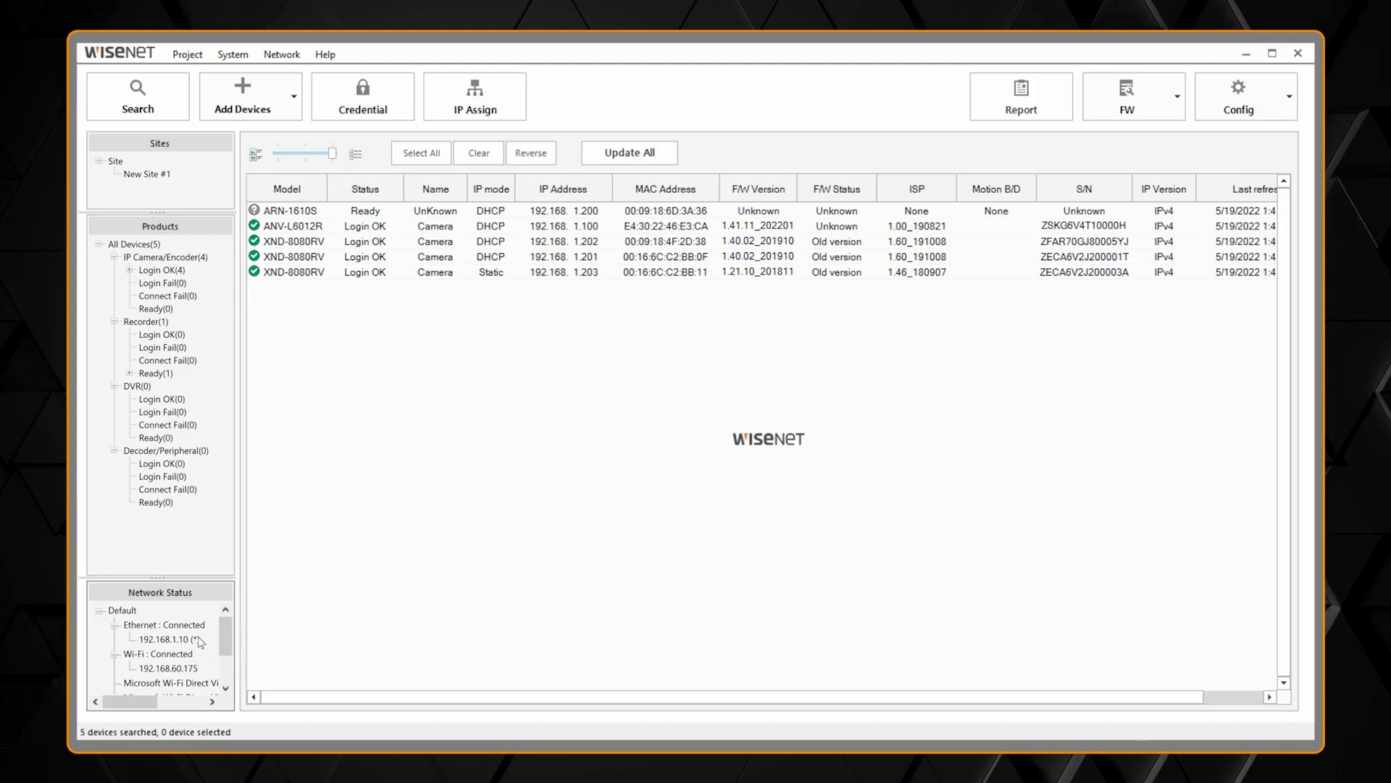
{"action": "left_click", "coordinate": [171, 117]}
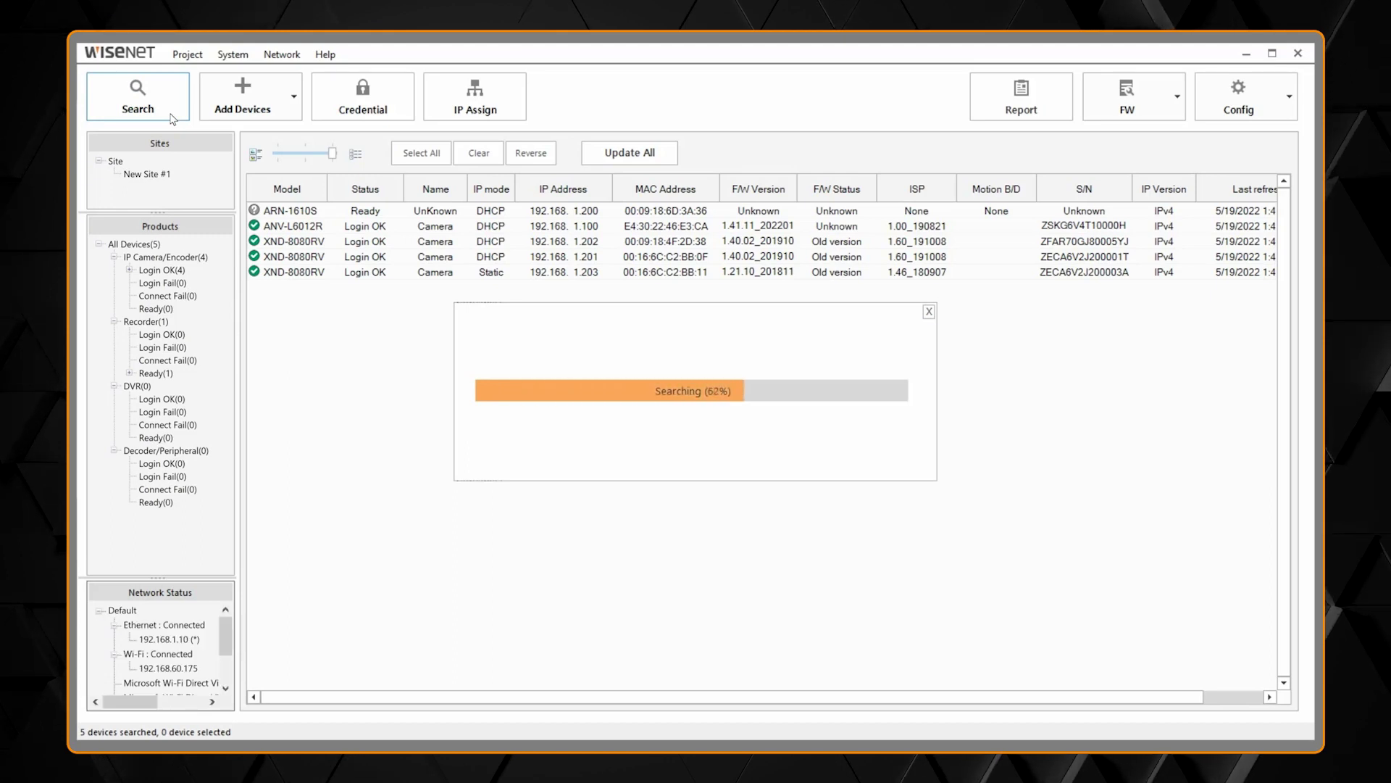
- Apply the admin password to the 192.168.1.203 XND-8080RV camera, then select all devices
{"action": "mouse_move", "coordinate": [374, 264]}
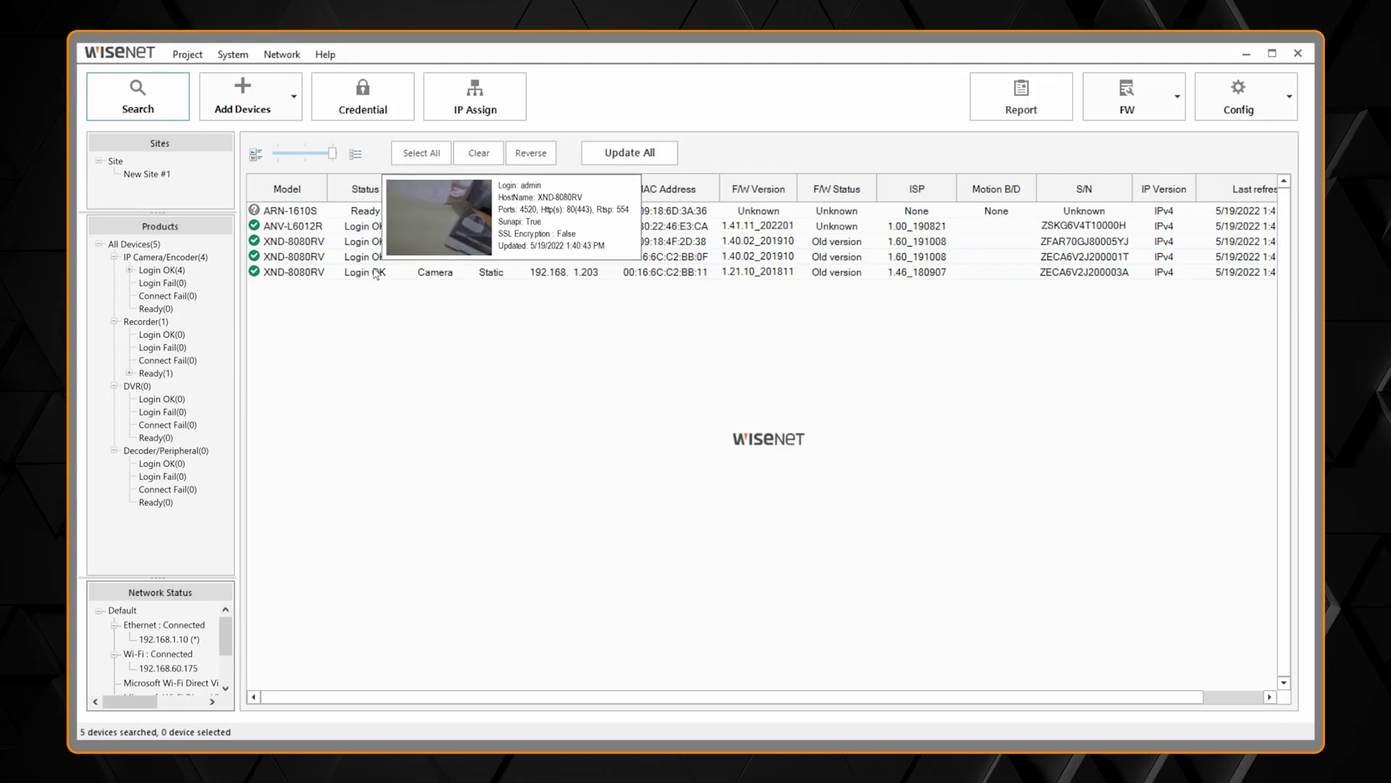
{"action": "left_click", "coordinate": [376, 273]}
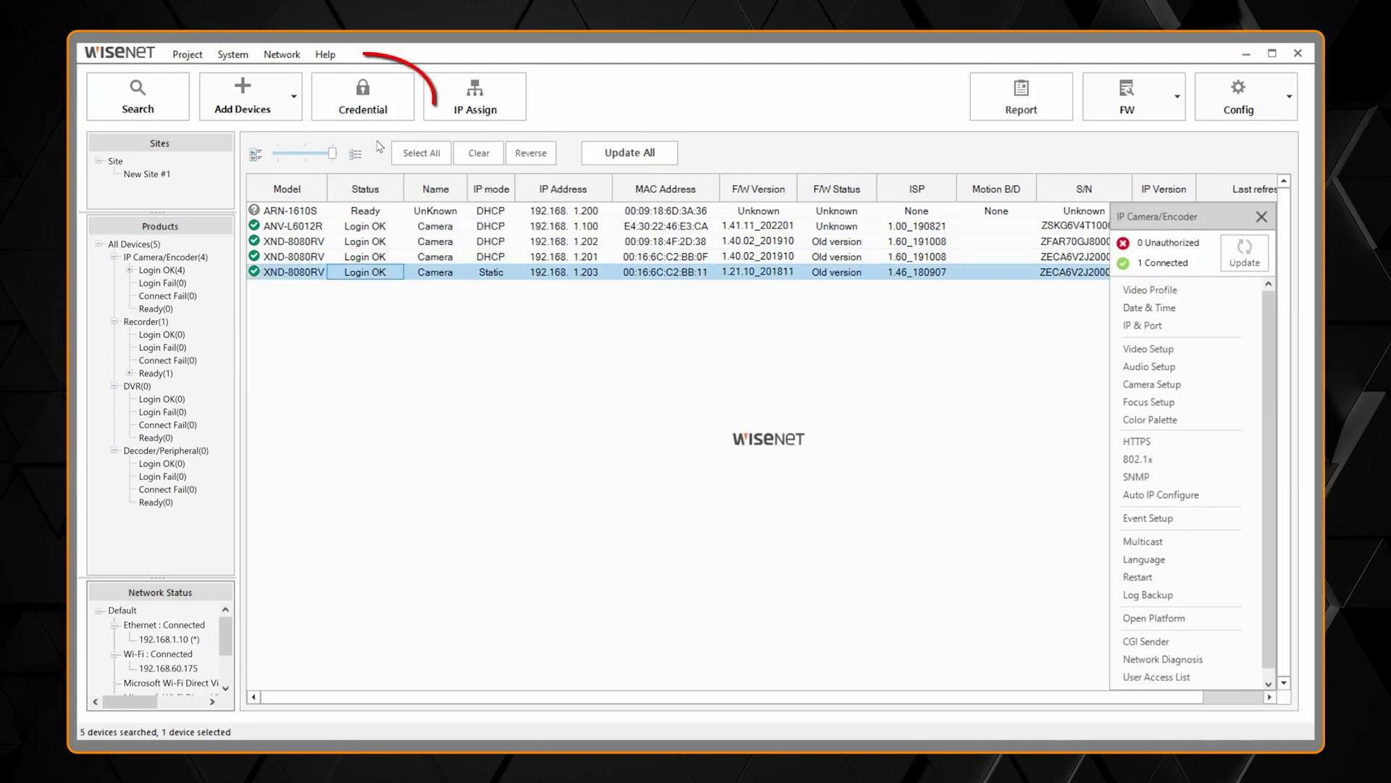
{"action": "left_click", "coordinate": [376, 92]}
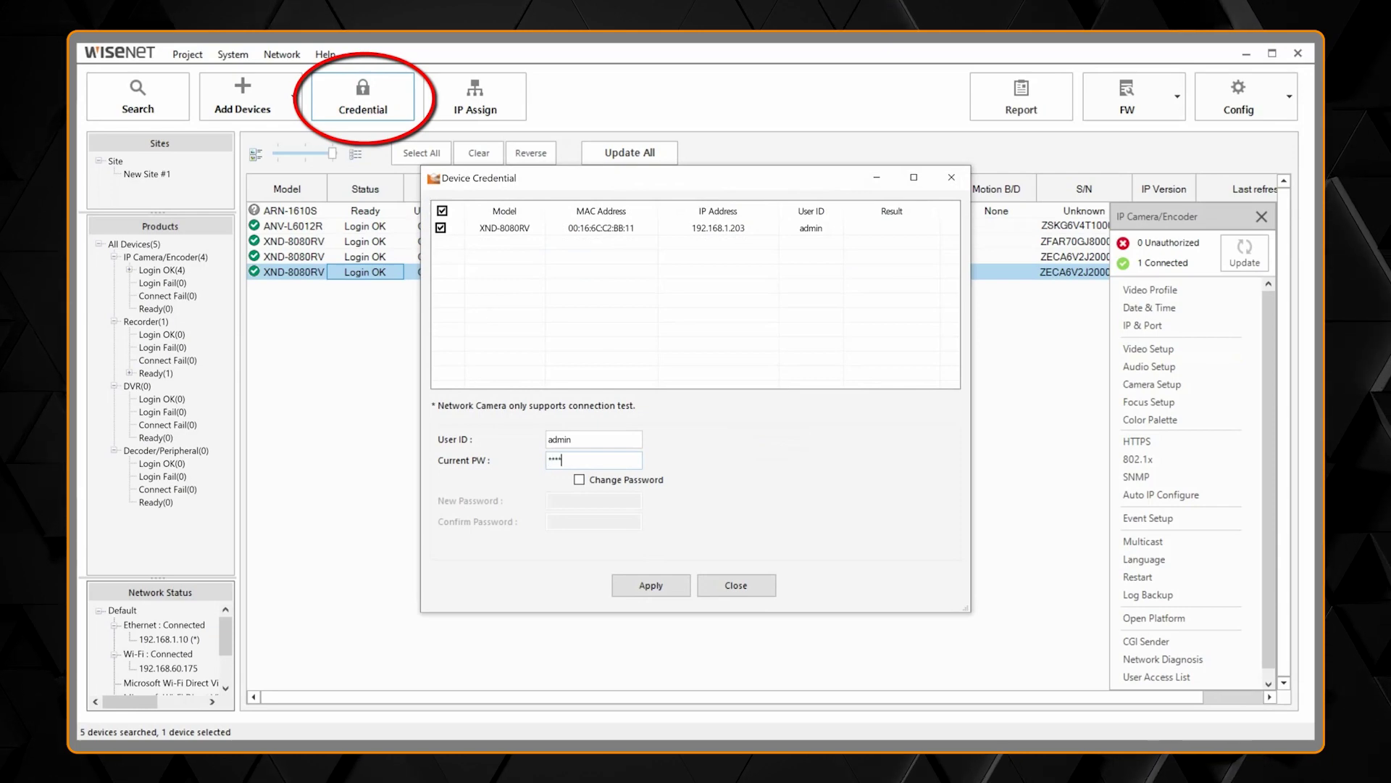
{"action": "type", "text": "***"}
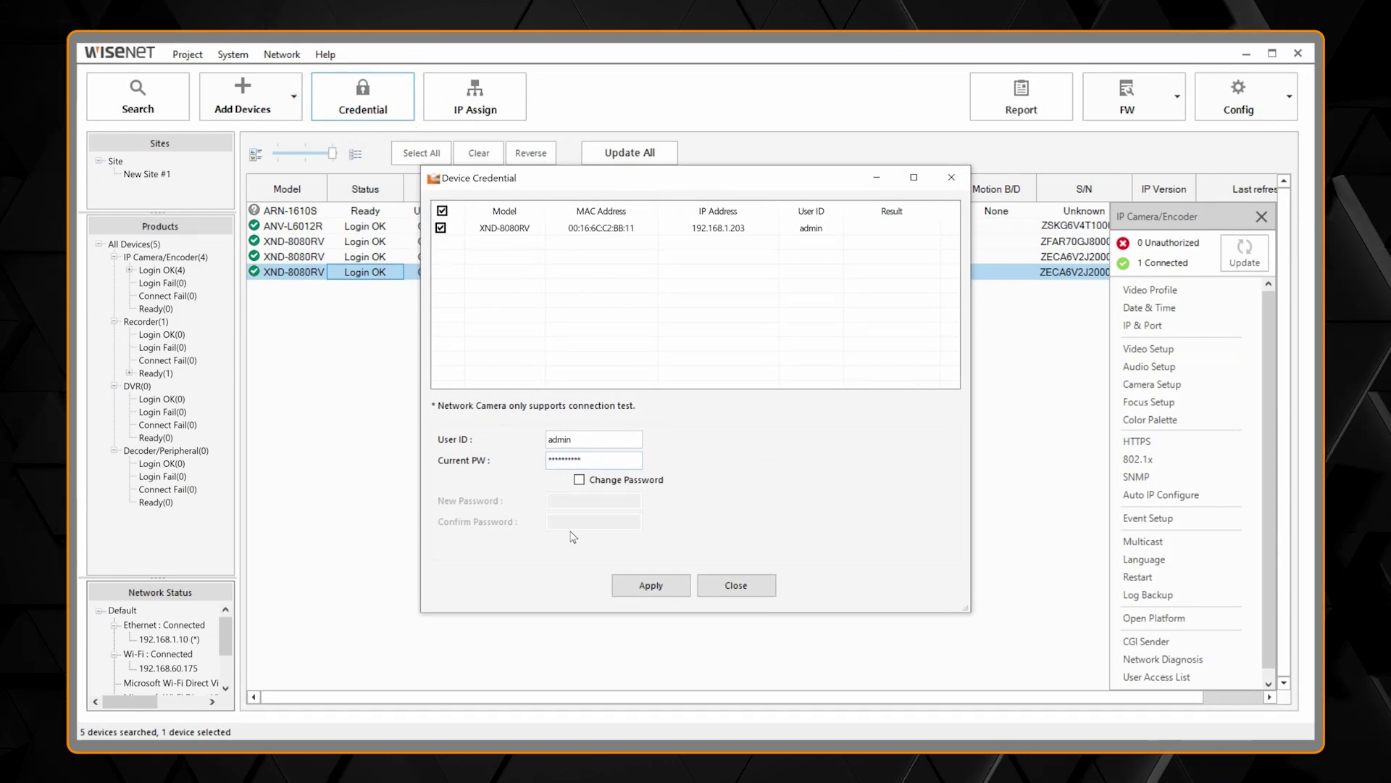
{"action": "left_click", "coordinate": [620, 581]}
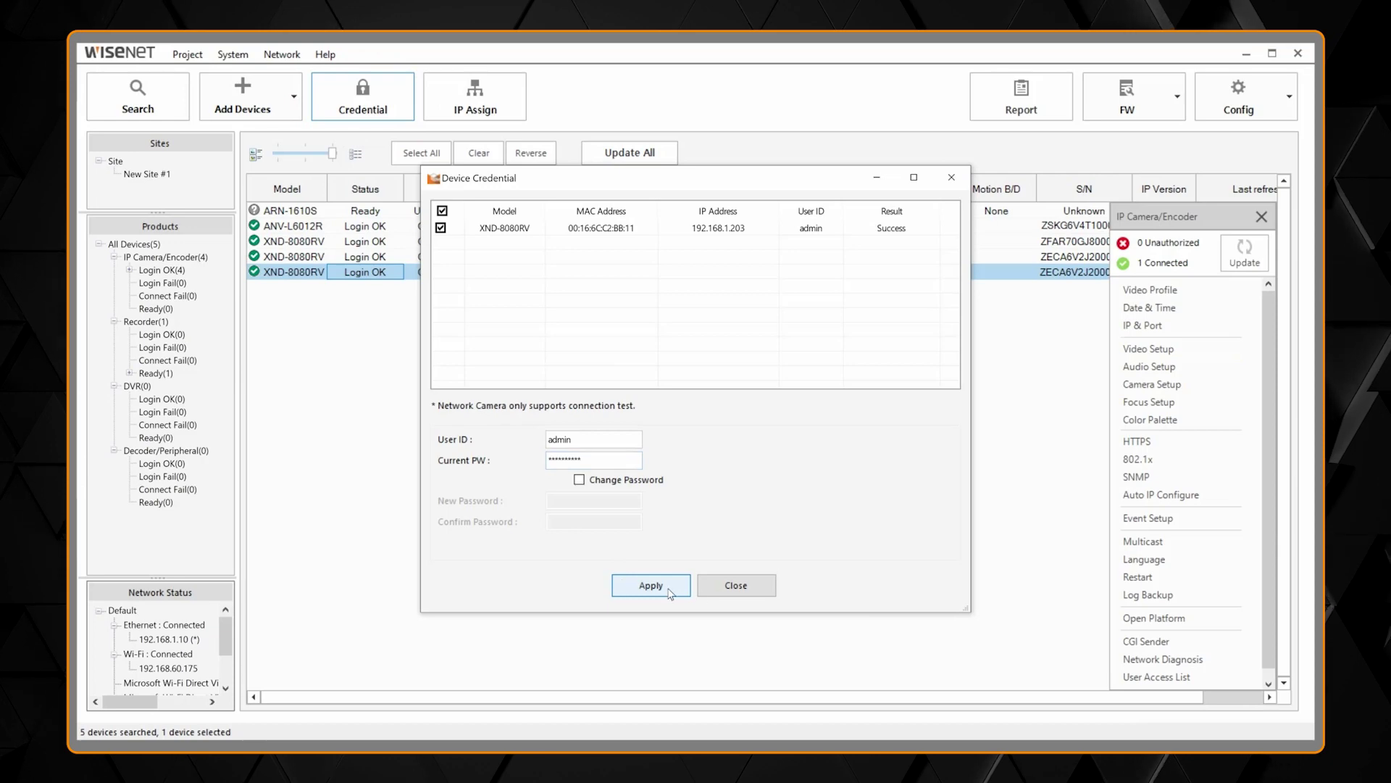
{"action": "left_click", "coordinate": [735, 589]}
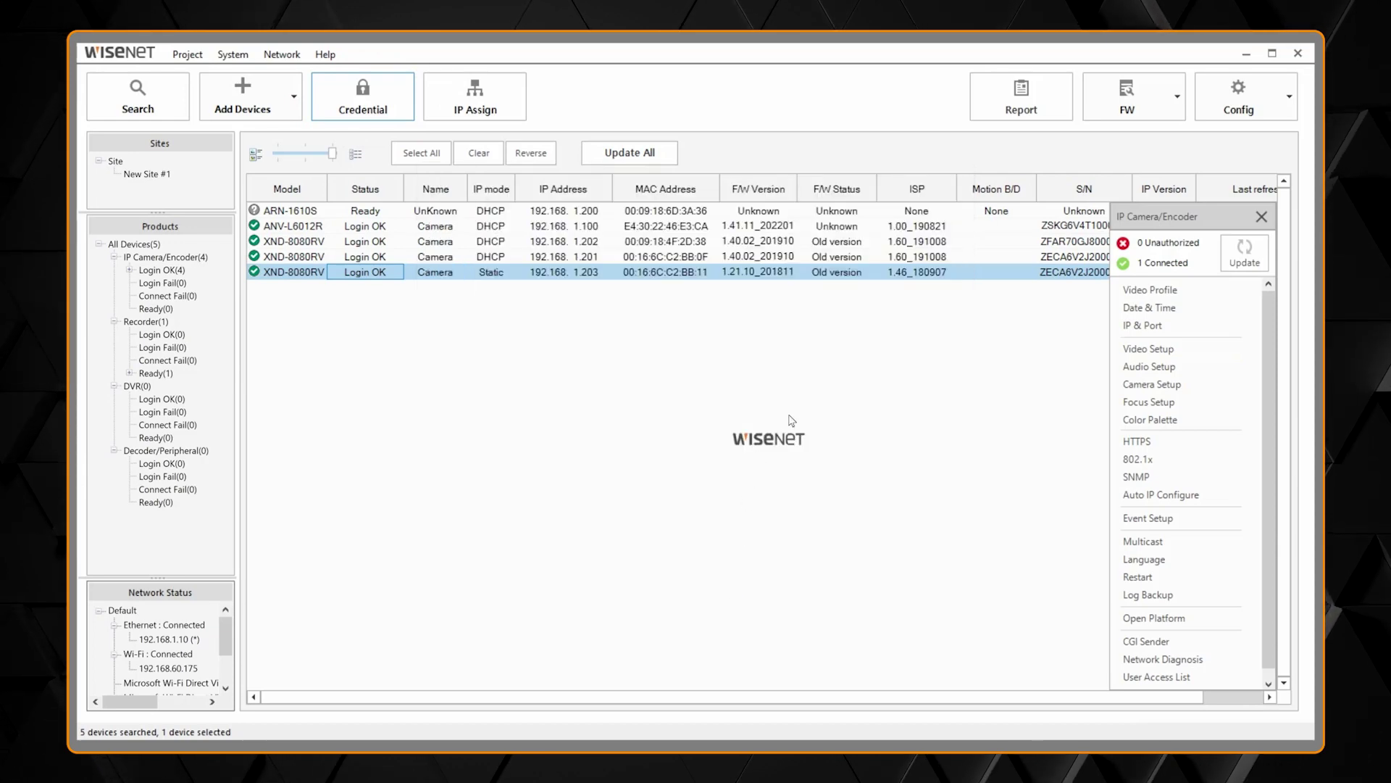
{"action": "key", "text": "ctrl+a"}
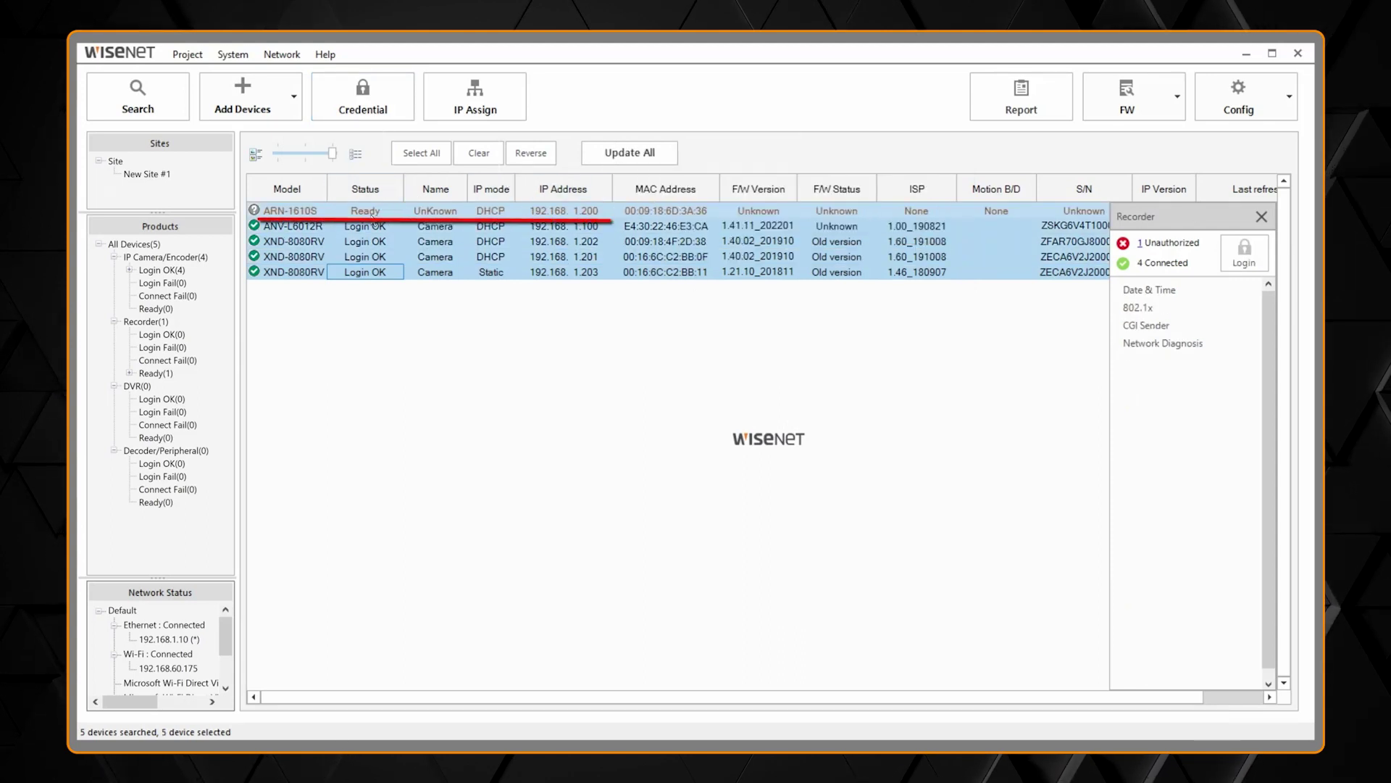
- Force a login on the ARN-1610S recorder so all five devices show Login OK
{"action": "left_click", "coordinate": [1245, 260]}
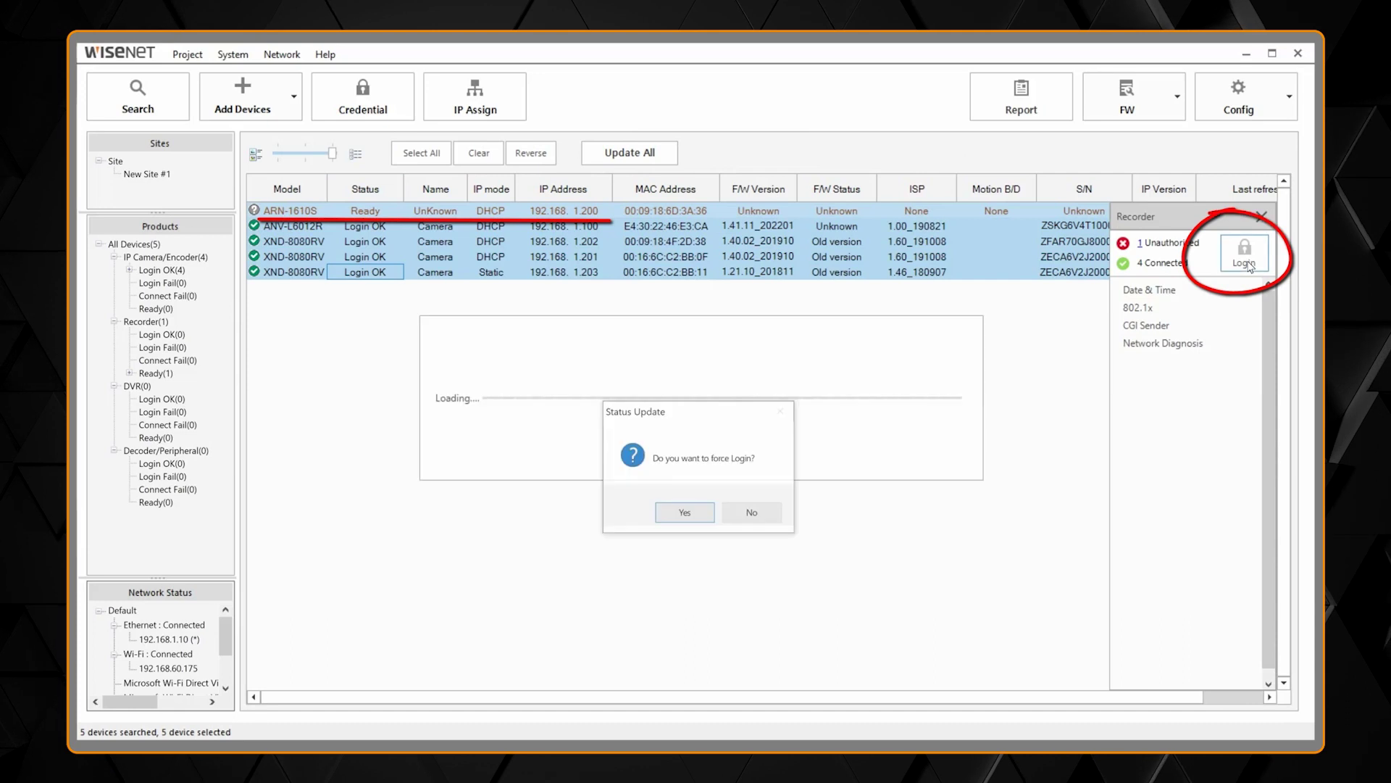
{"action": "left_click", "coordinate": [684, 513]}
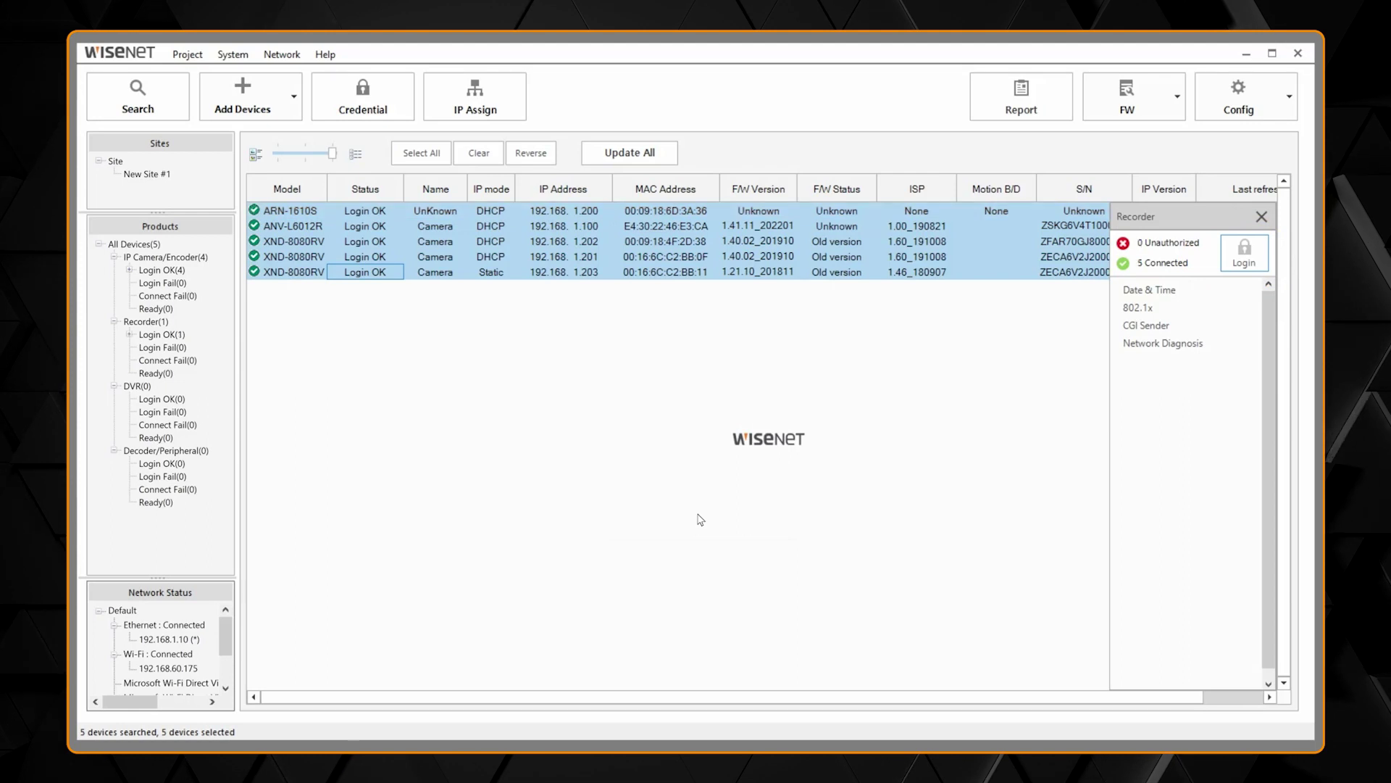
{"action": "mouse_move", "coordinate": [499, 275]}
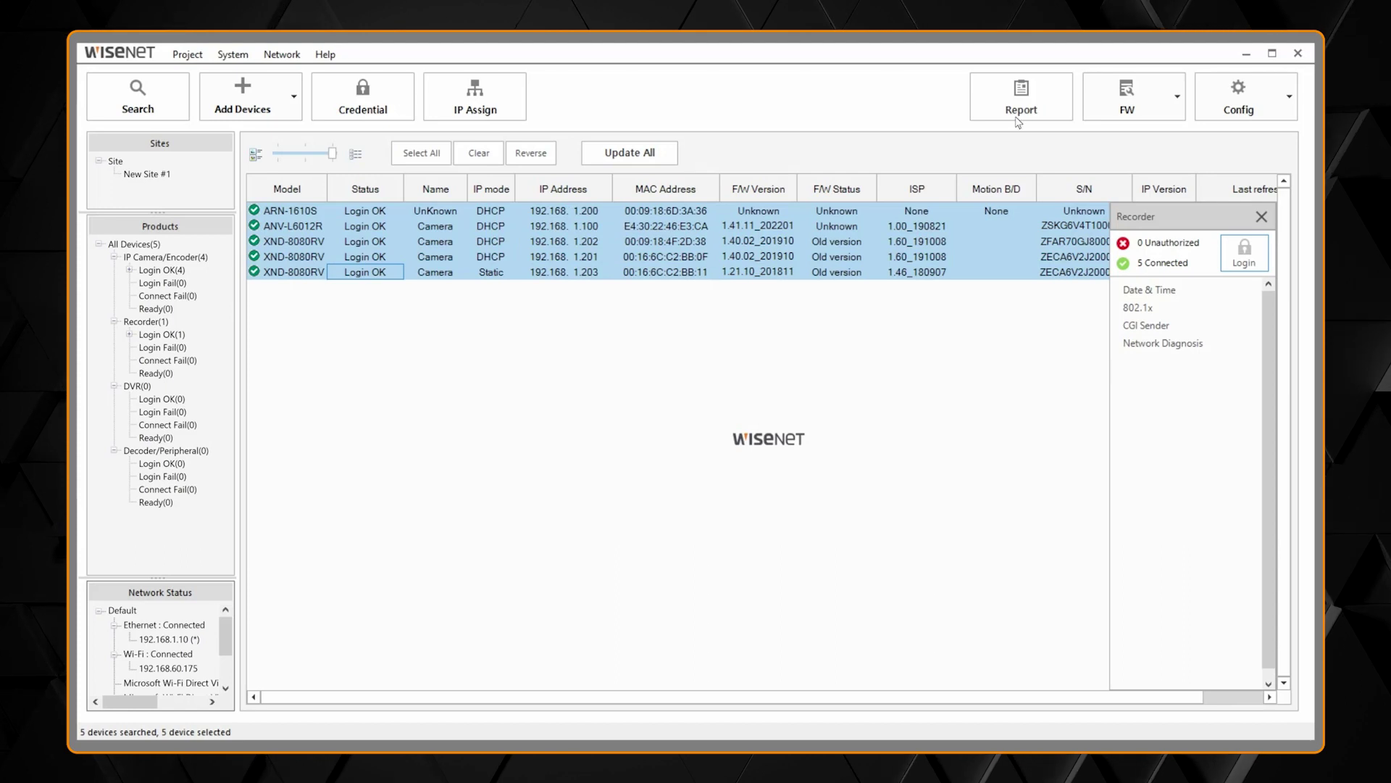
- Run FW Status Check on all devices and acknowledge the updated status message
{"action": "left_click", "coordinate": [1109, 110]}
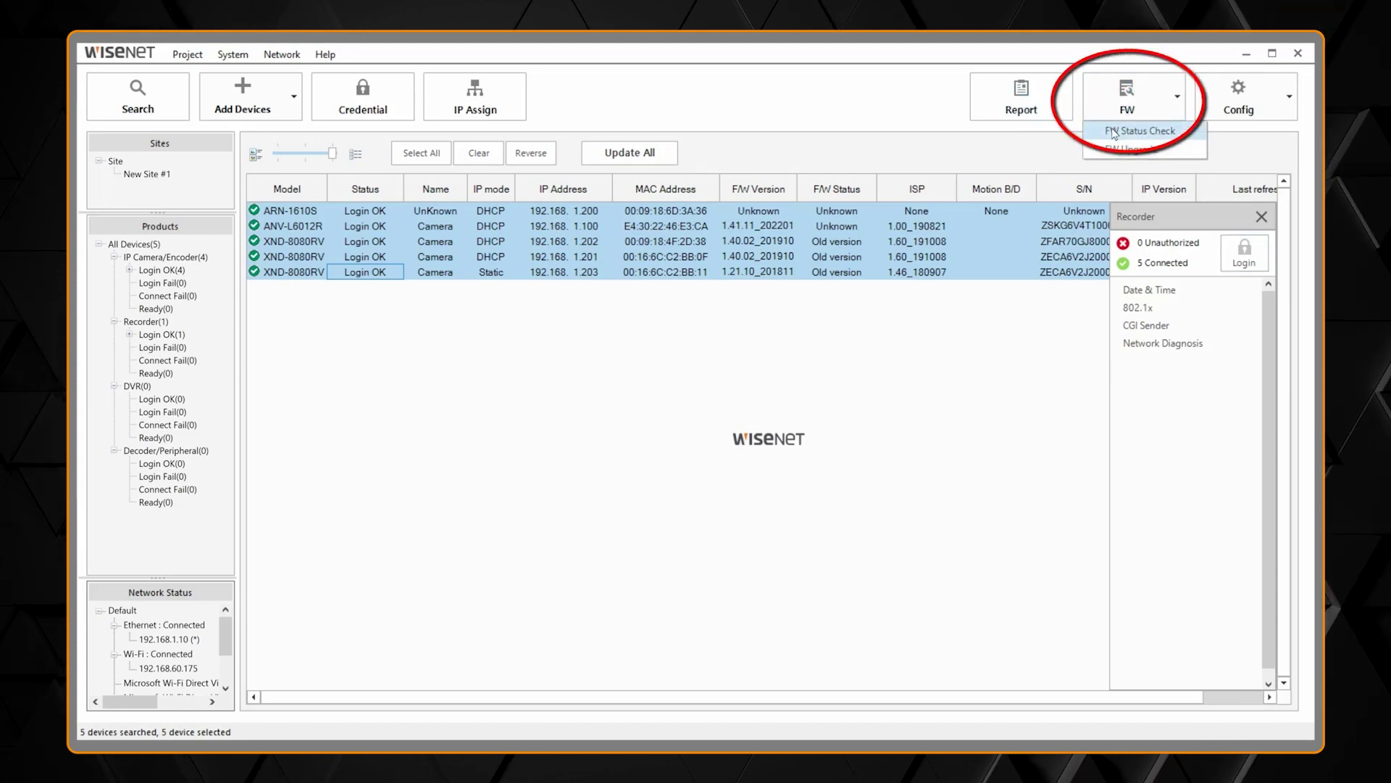
{"action": "left_click", "coordinate": [1114, 131]}
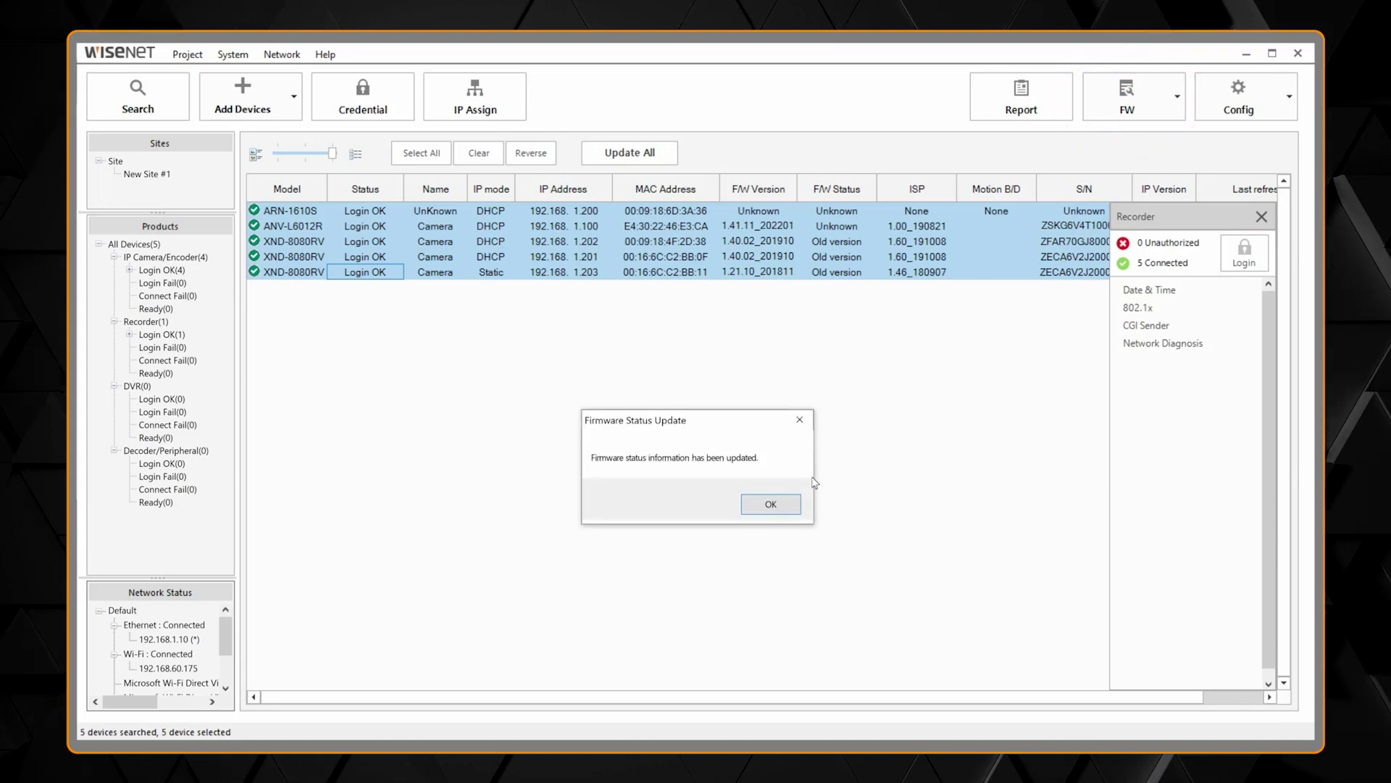
{"action": "left_click", "coordinate": [771, 504]}
- Select the three XND-8080RV cameras, starting from 192.168.1.202
{"action": "mouse_move", "coordinate": [871, 250]}
{"action": "left_click", "coordinate": [870, 241]}
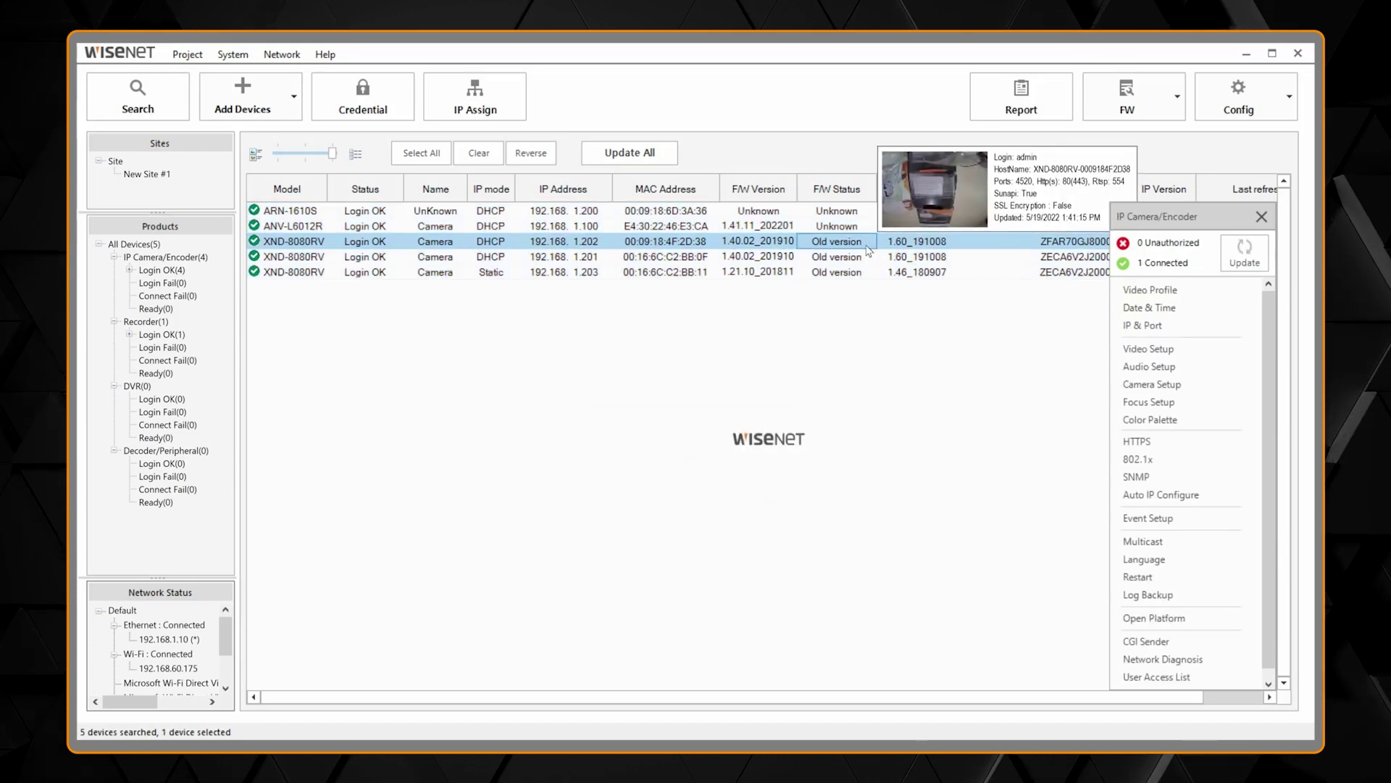
{"action": "left_click", "coordinate": [859, 274], "text": "shift"}
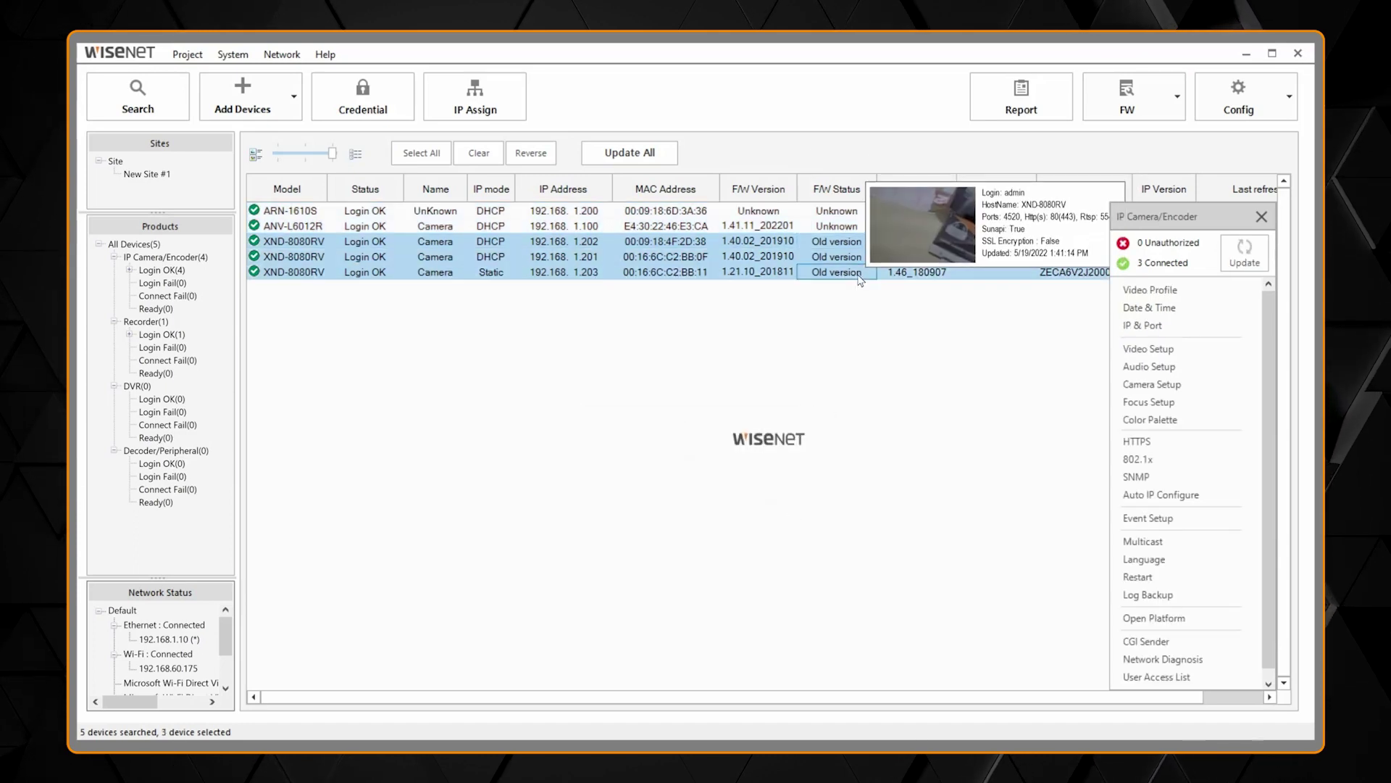
- Open FW Upgrade for the three selected cameras, cancelling the firmware file browser
{"action": "left_click", "coordinate": [1180, 116]}
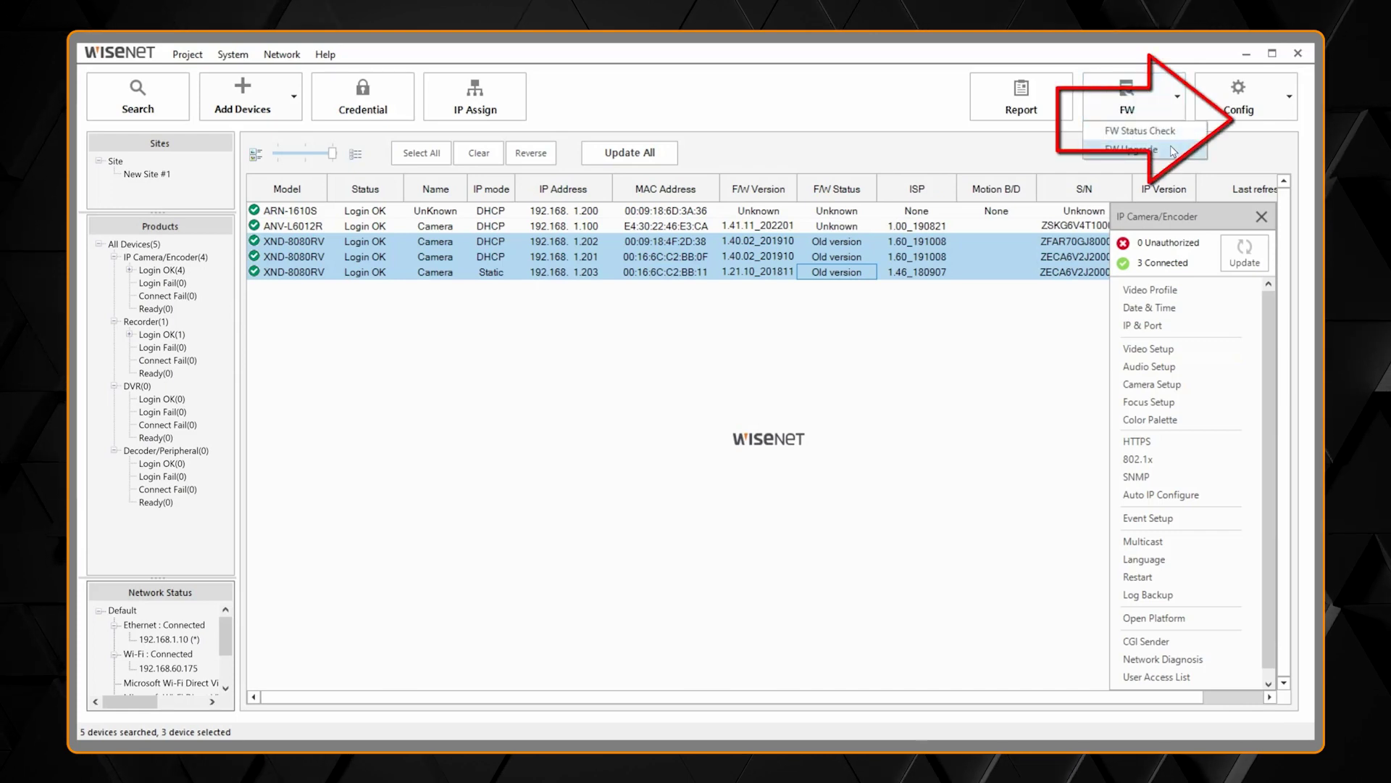
{"action": "left_click", "coordinate": [1173, 150]}
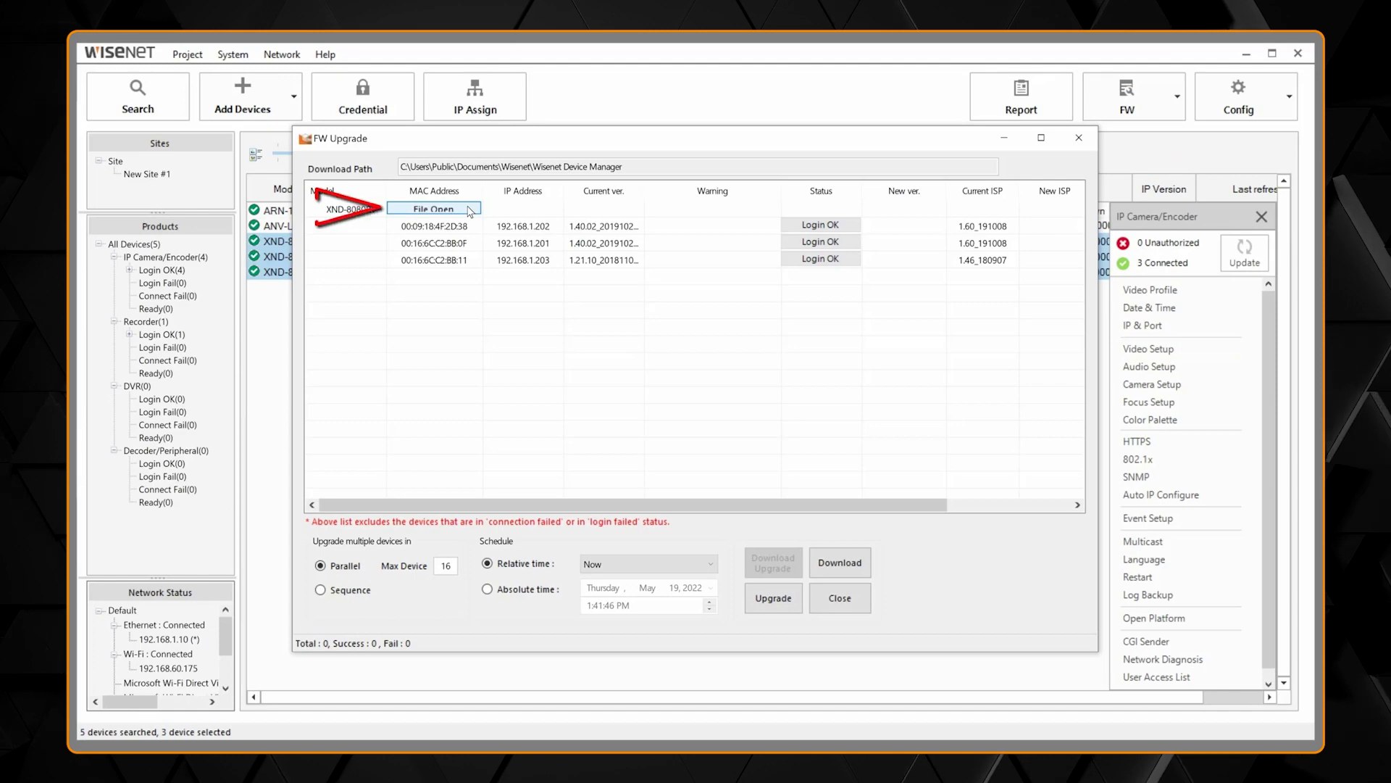
{"action": "left_click", "coordinate": [469, 211]}
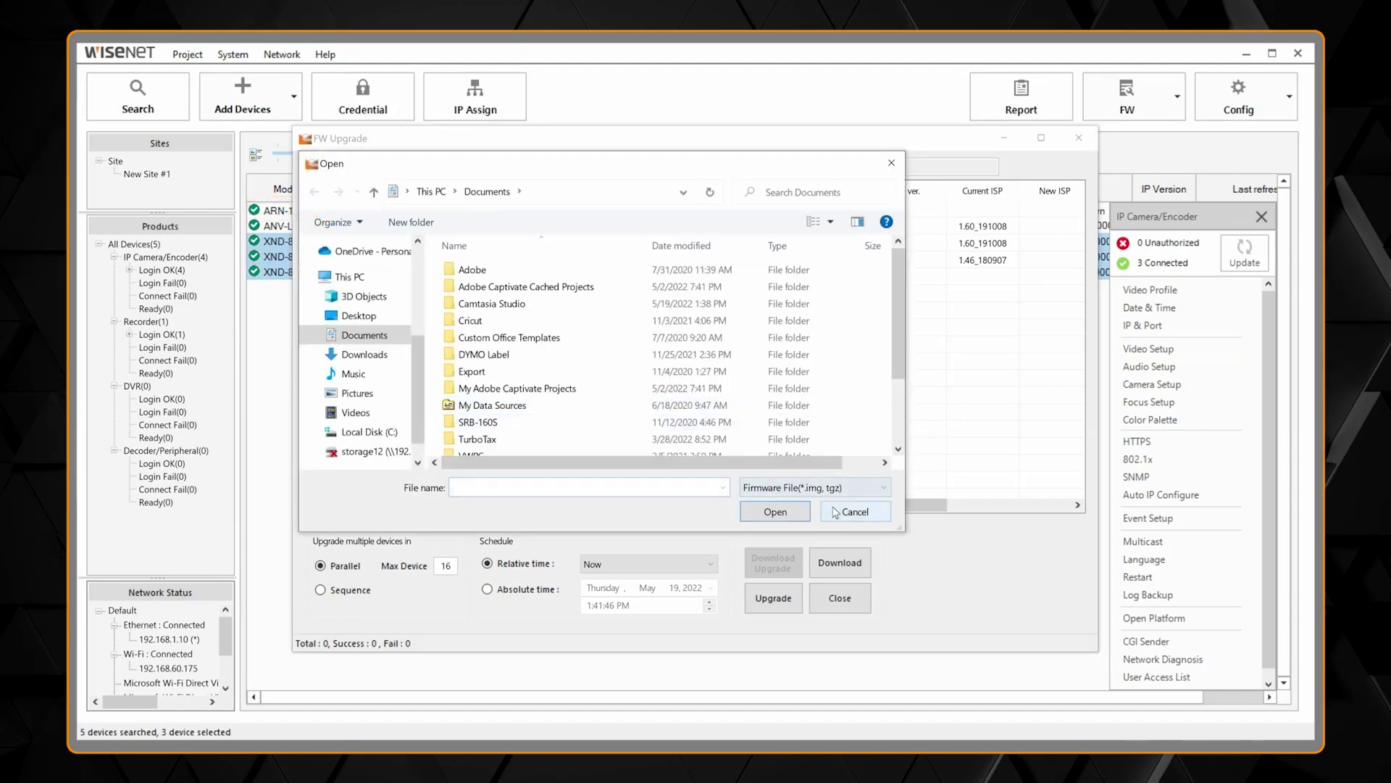
{"action": "left_click", "coordinate": [825, 510]}
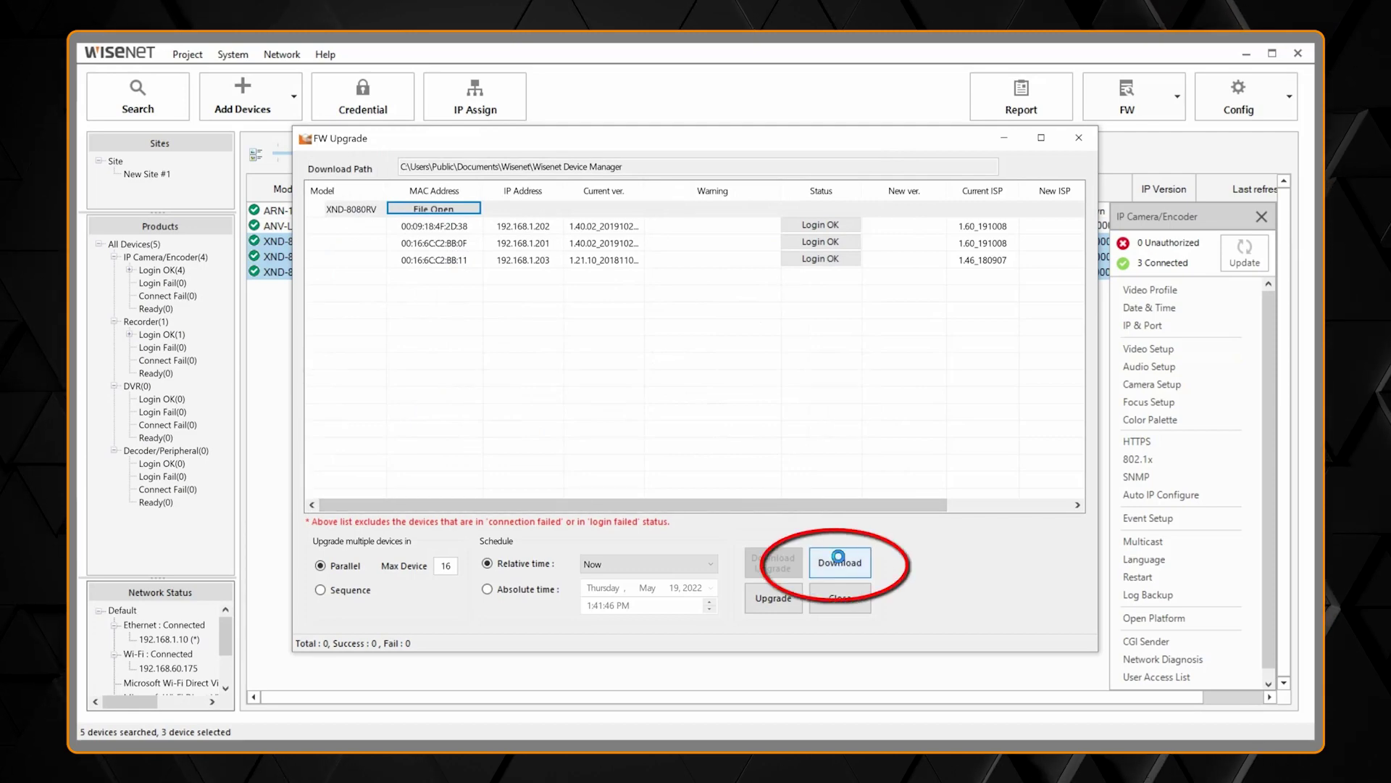
- In the firmware Download list, sort detected models to the top and tick XND-8080RV
{"action": "left_click", "coordinate": [839, 559]}
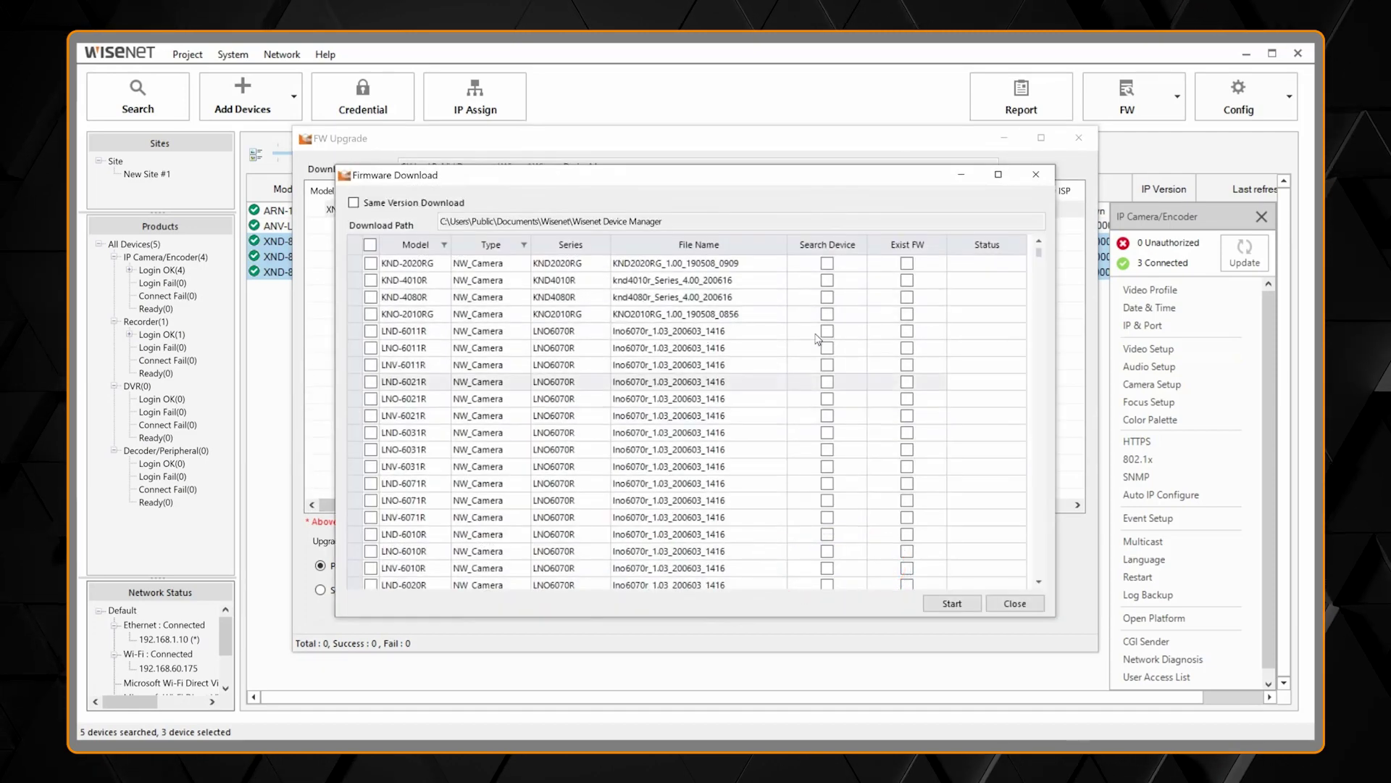
{"action": "left_click", "coordinate": [854, 247]}
{"action": "left_click", "coordinate": [845, 244]}
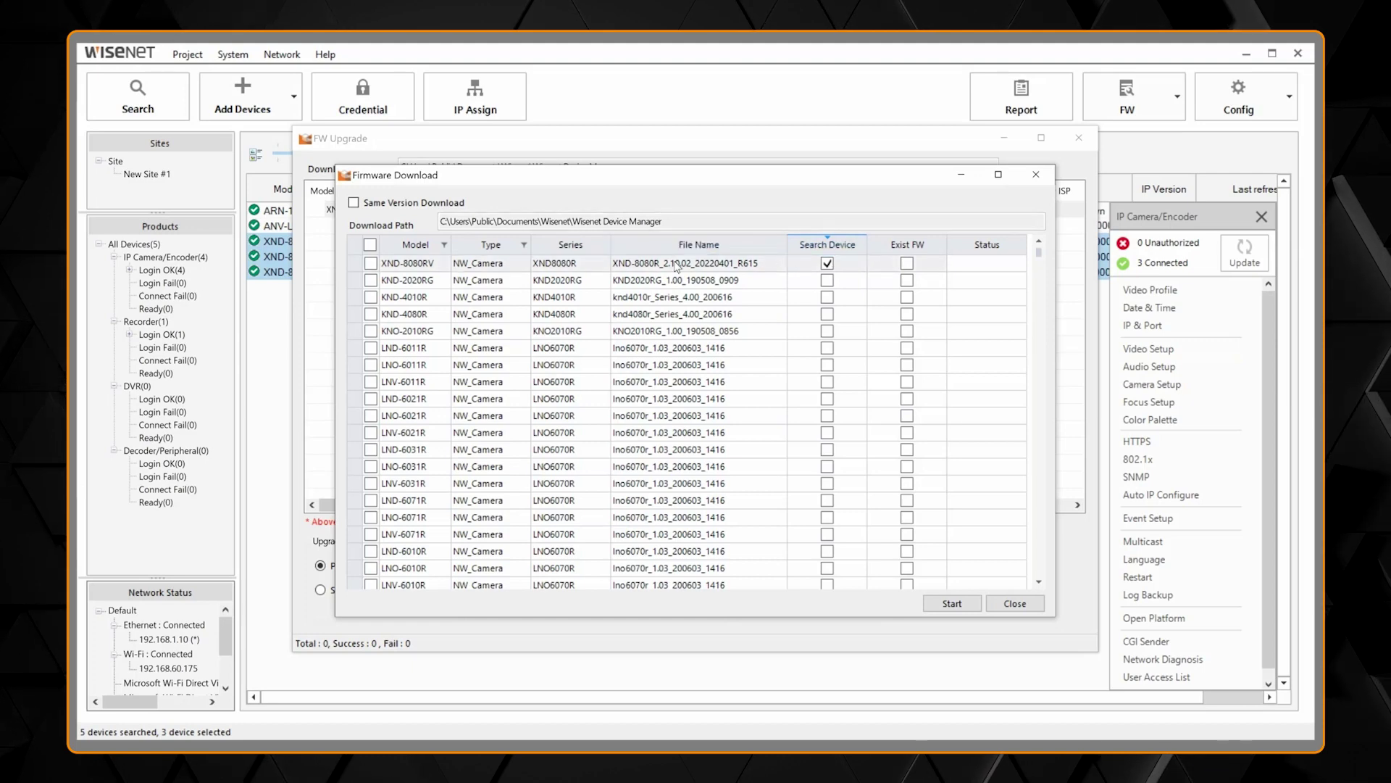
{"action": "left_click", "coordinate": [677, 266]}
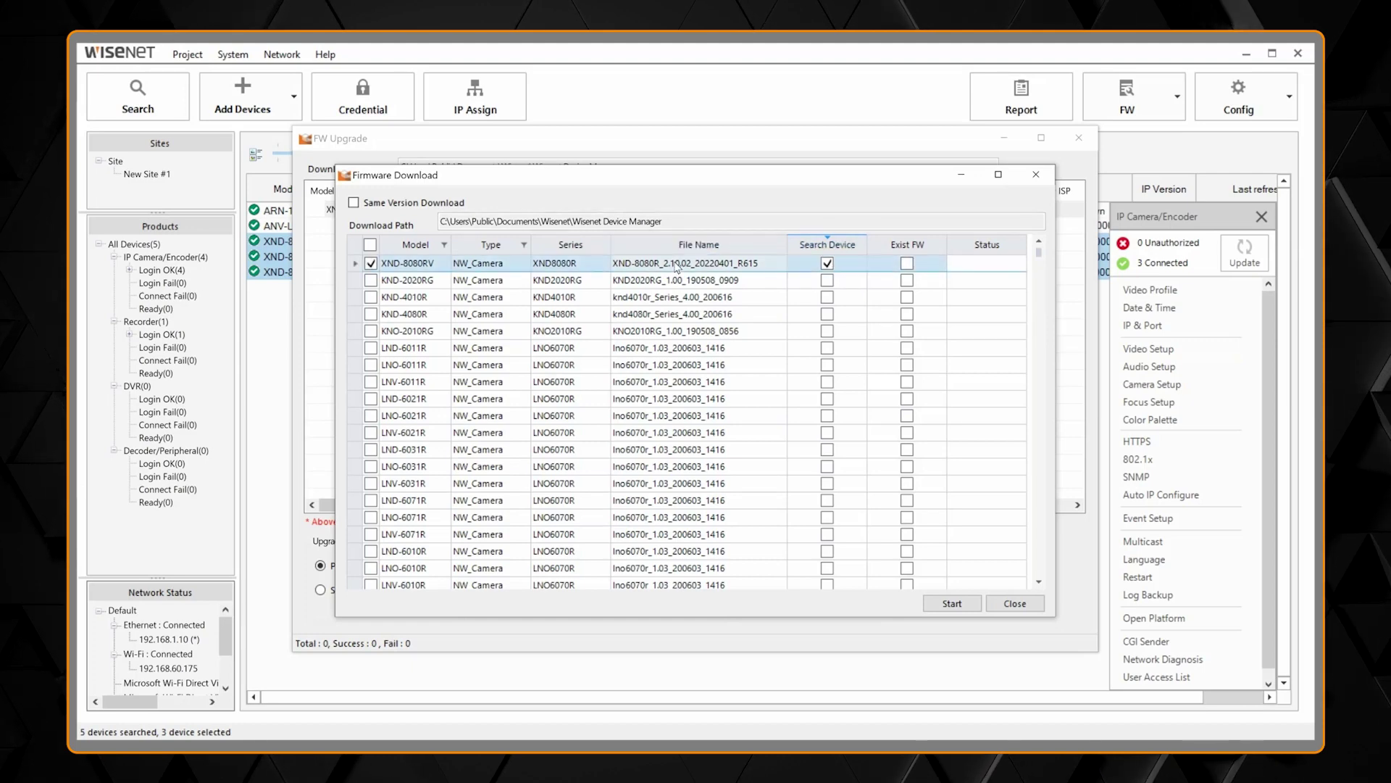
{"action": "left_click", "coordinate": [445, 244]}
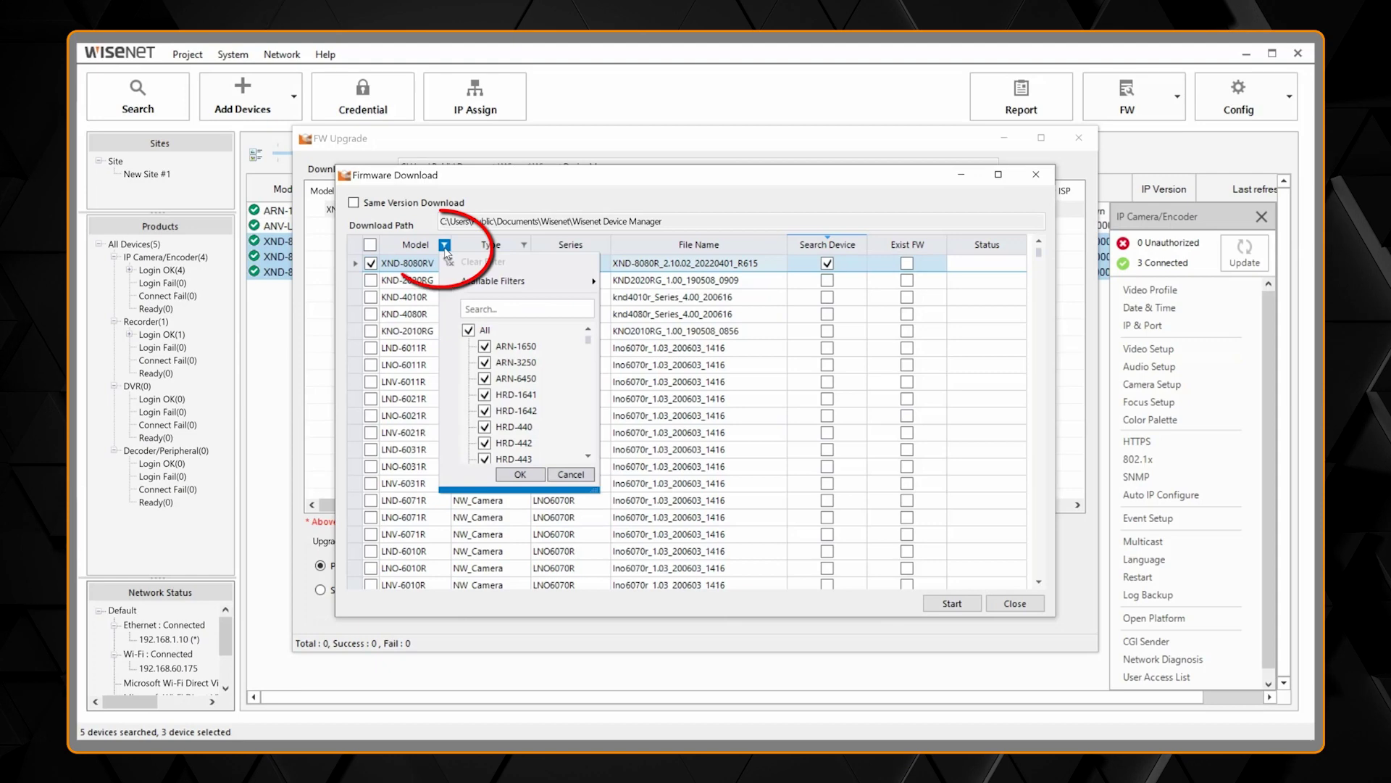
- Filter the firmware list's Model column to models matching 'XND-'
{"action": "left_click", "coordinate": [507, 307]}
{"action": "type", "text": "XND-80"}
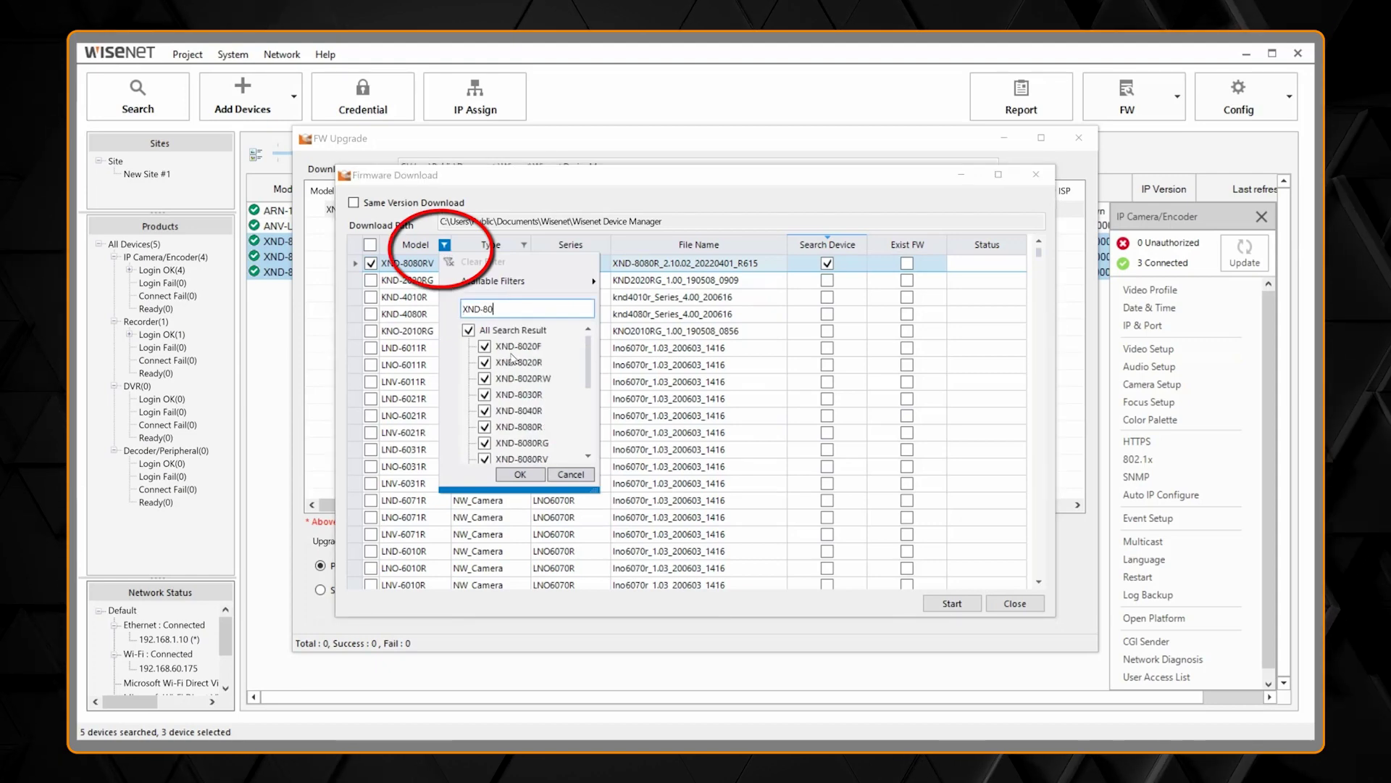
{"action": "left_click", "coordinate": [519, 474]}
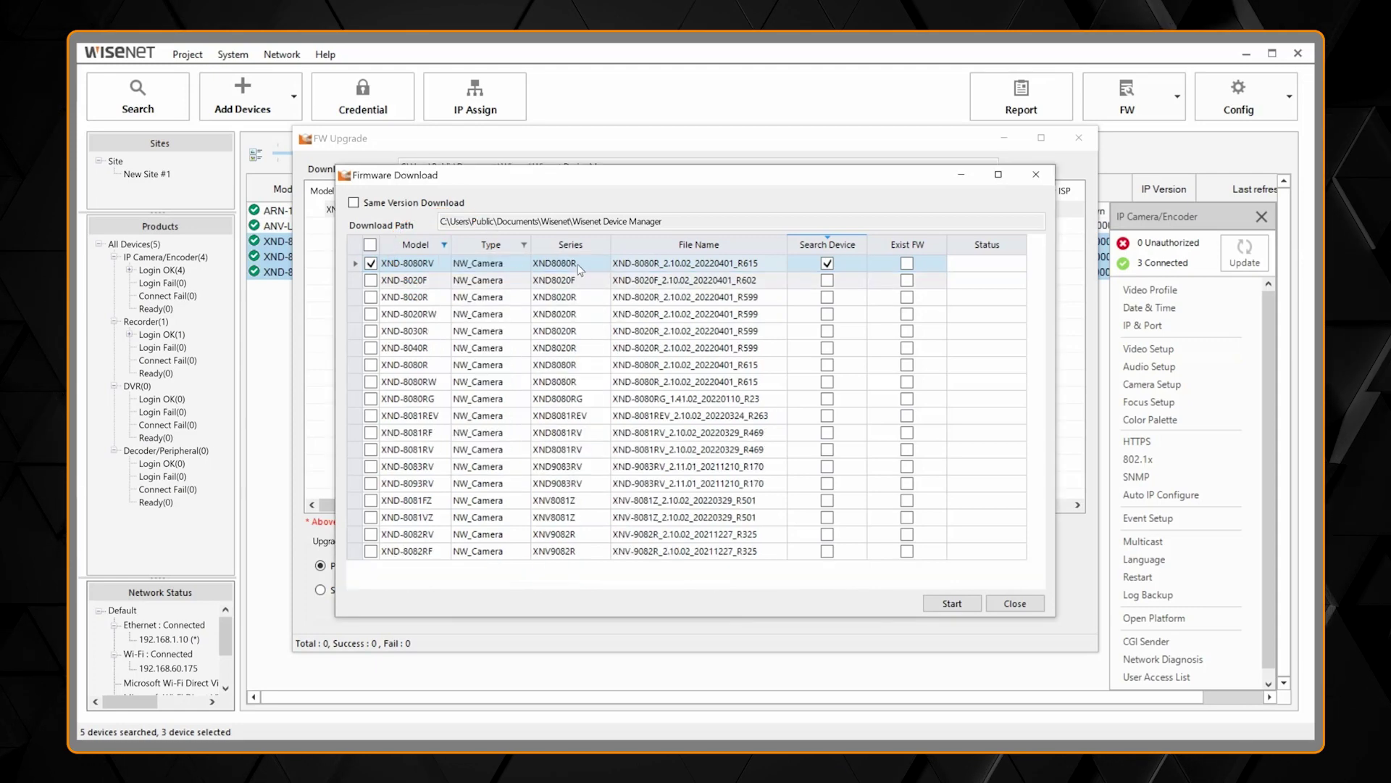
- Leave only the XND-8080R_2.10.02_20220401_R615 firmware ticked for download
{"action": "left_click", "coordinate": [683, 277]}
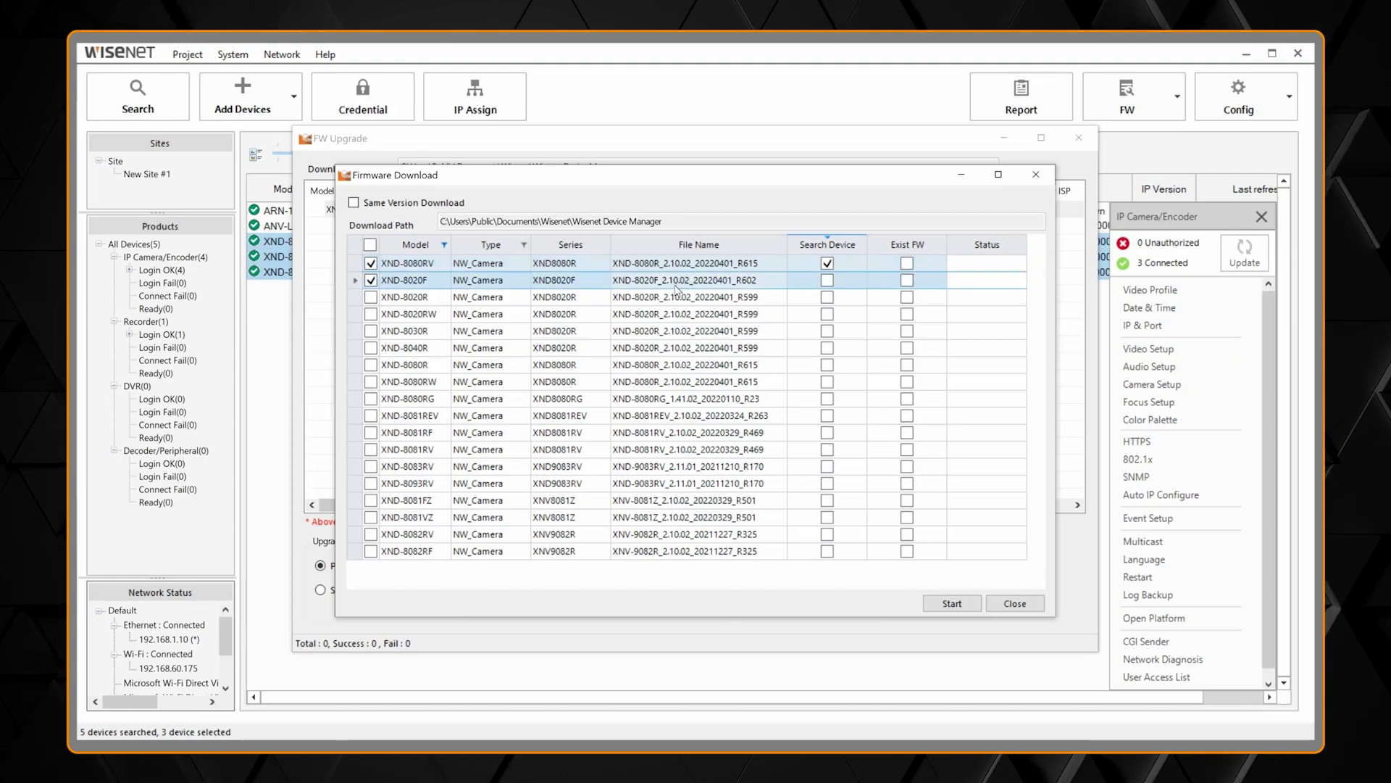
{"action": "left_click", "coordinate": [673, 296], "text": "ctrl+shift"}
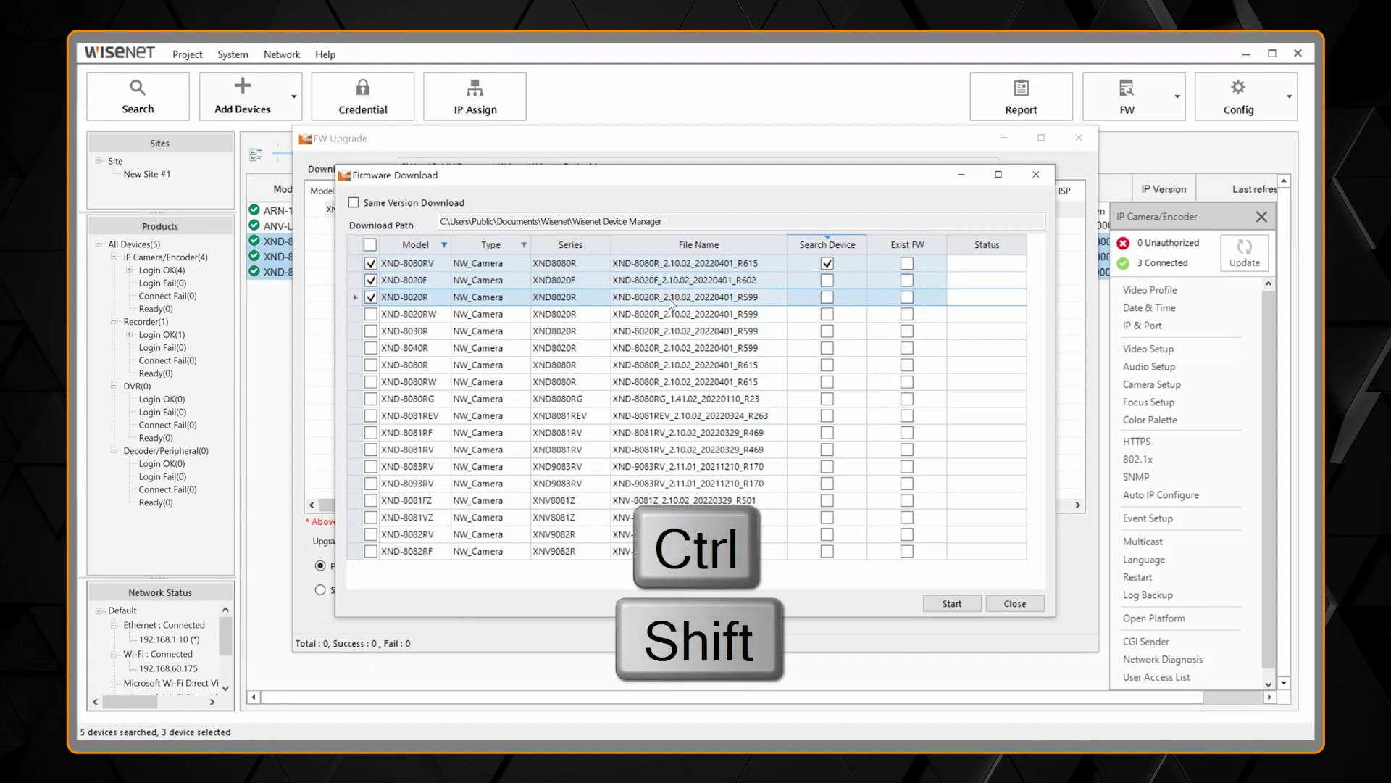
{"action": "left_click", "coordinate": [666, 317], "text": "ctrl+shift"}
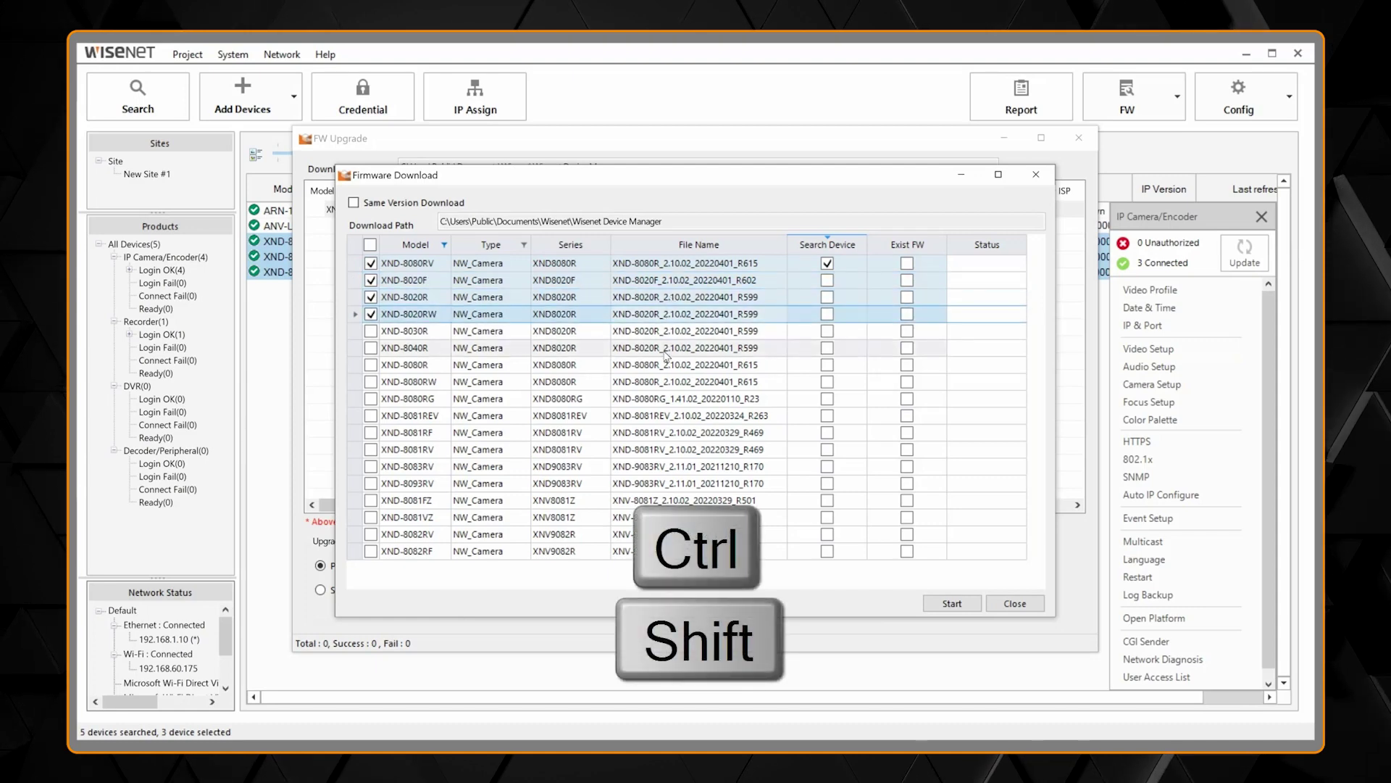
{"action": "left_click", "coordinate": [665, 350], "text": "ctrl+shift"}
{"action": "left_click", "coordinate": [666, 404], "text": "ctrl+shift"}
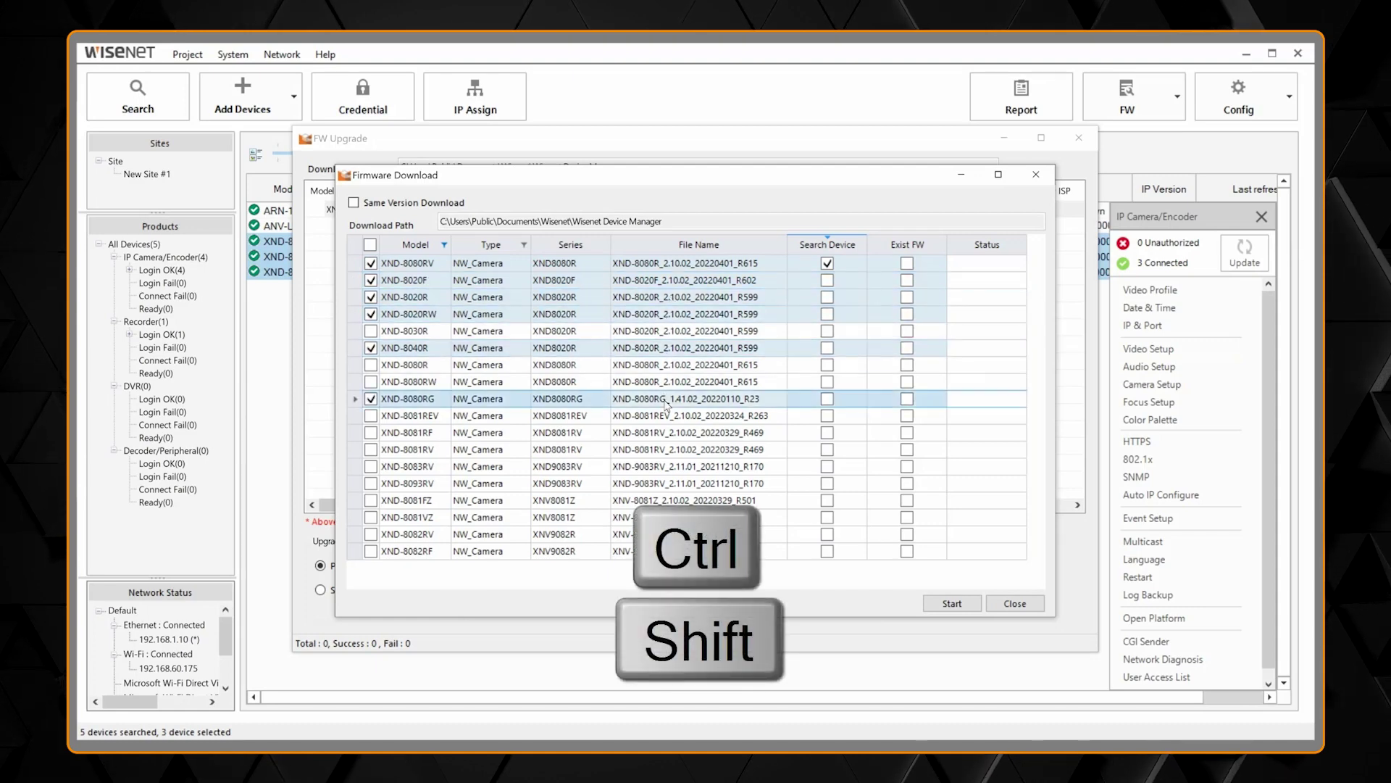
{"action": "left_click", "coordinate": [662, 314]}
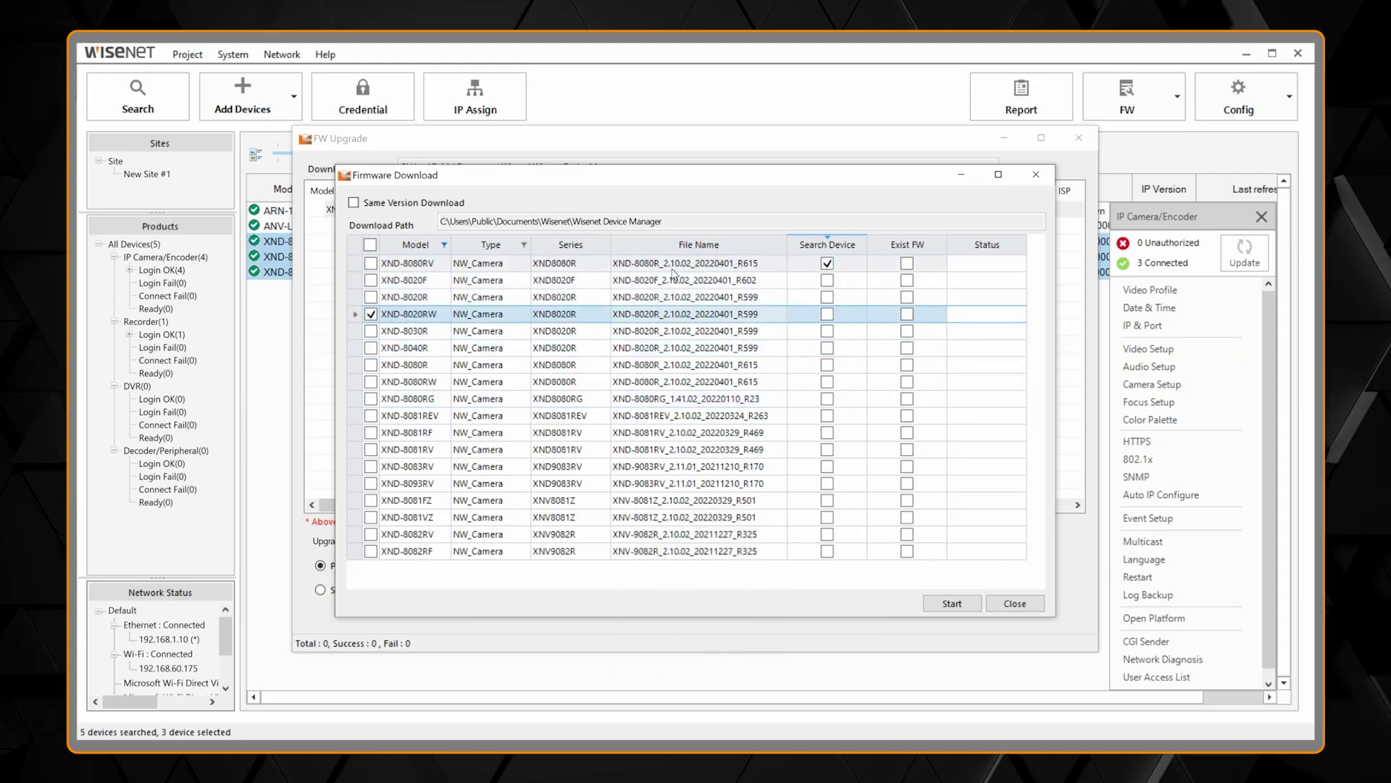
{"action": "left_click", "coordinate": [672, 269]}
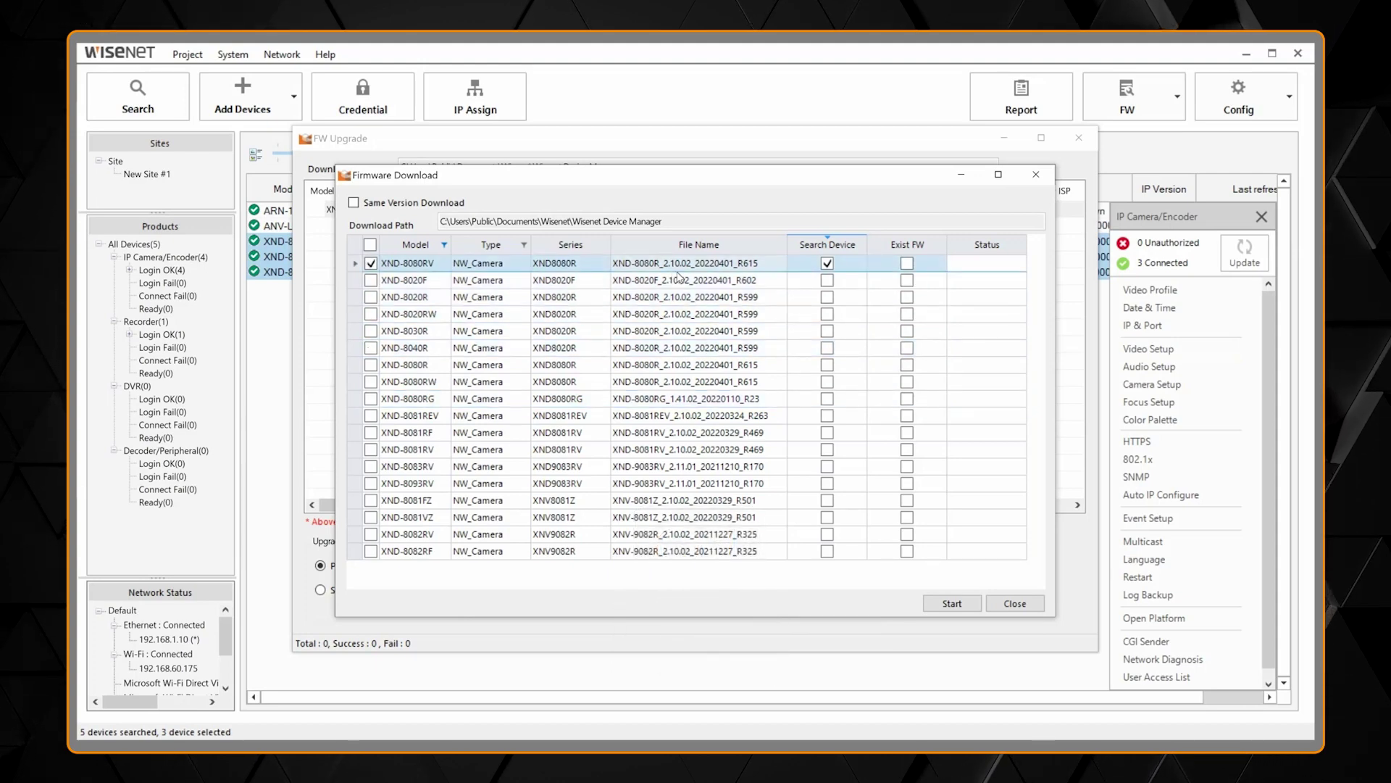
- Download the XND-8080R_2.10.02_20220401_R615 firmware and return to the FW Upgrade window
{"action": "left_click", "coordinate": [964, 604]}
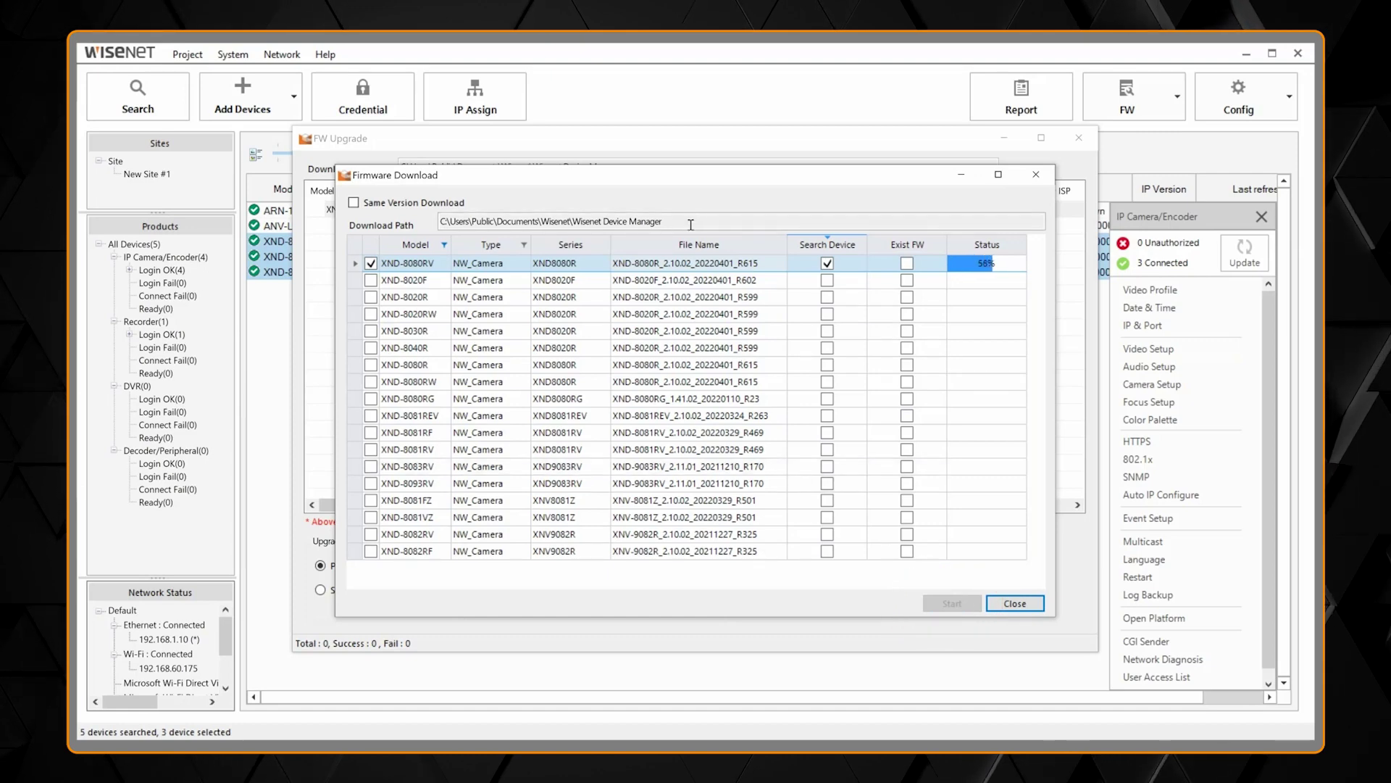
{"action": "left_click_drag", "start_coordinate": [690, 224], "coordinate": [435, 216]}
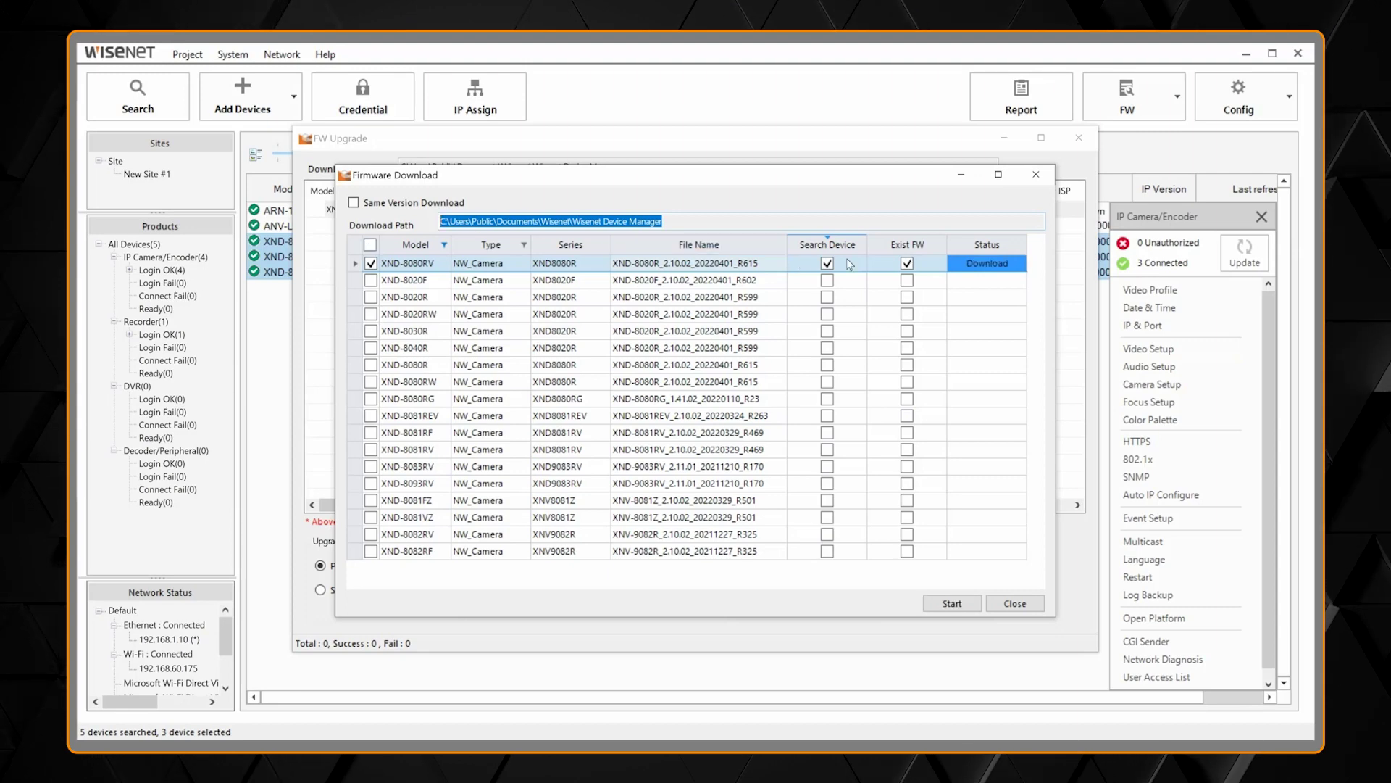
{"action": "left_click", "coordinate": [1013, 604]}
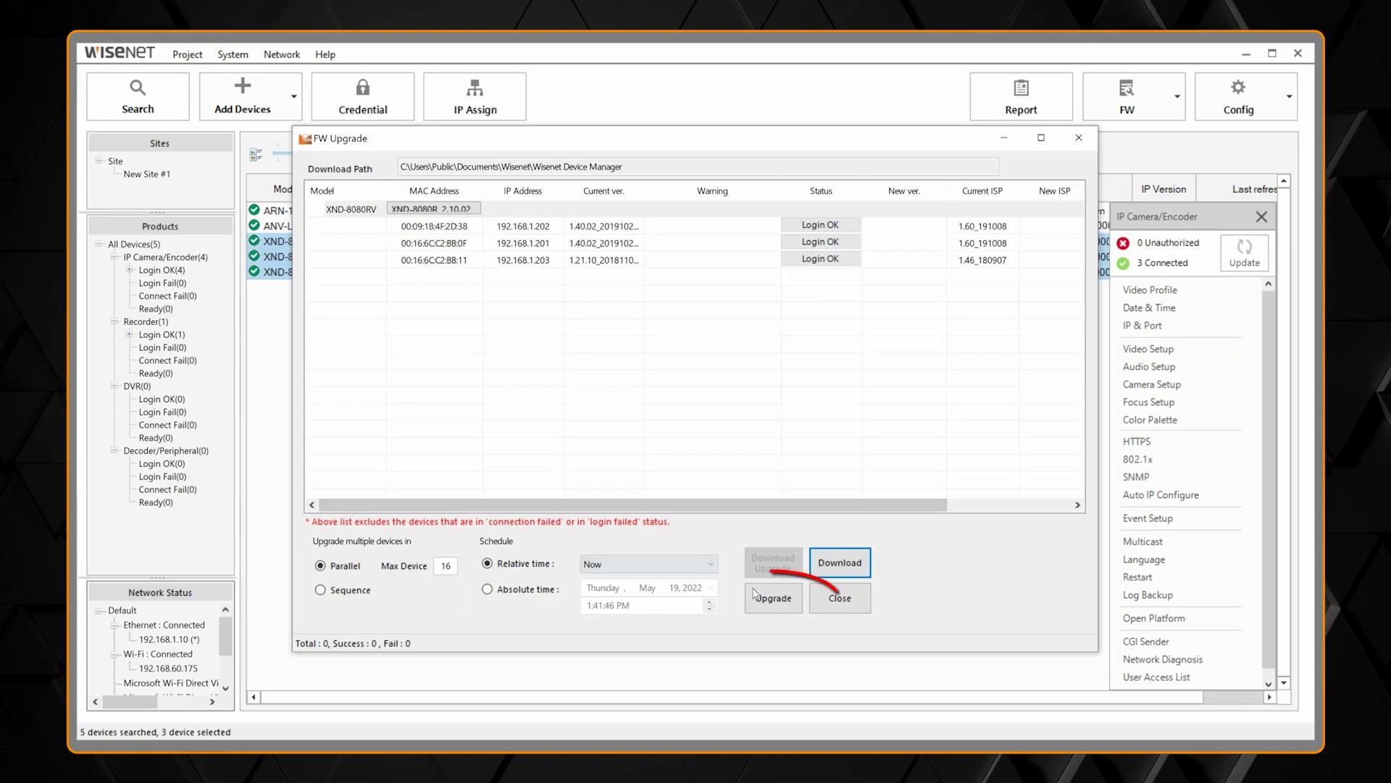
- Upgrade the three XND-8080RV cameras with the downloaded XND-8080R_2.10.02 firmware
{"action": "left_click", "coordinate": [775, 598]}
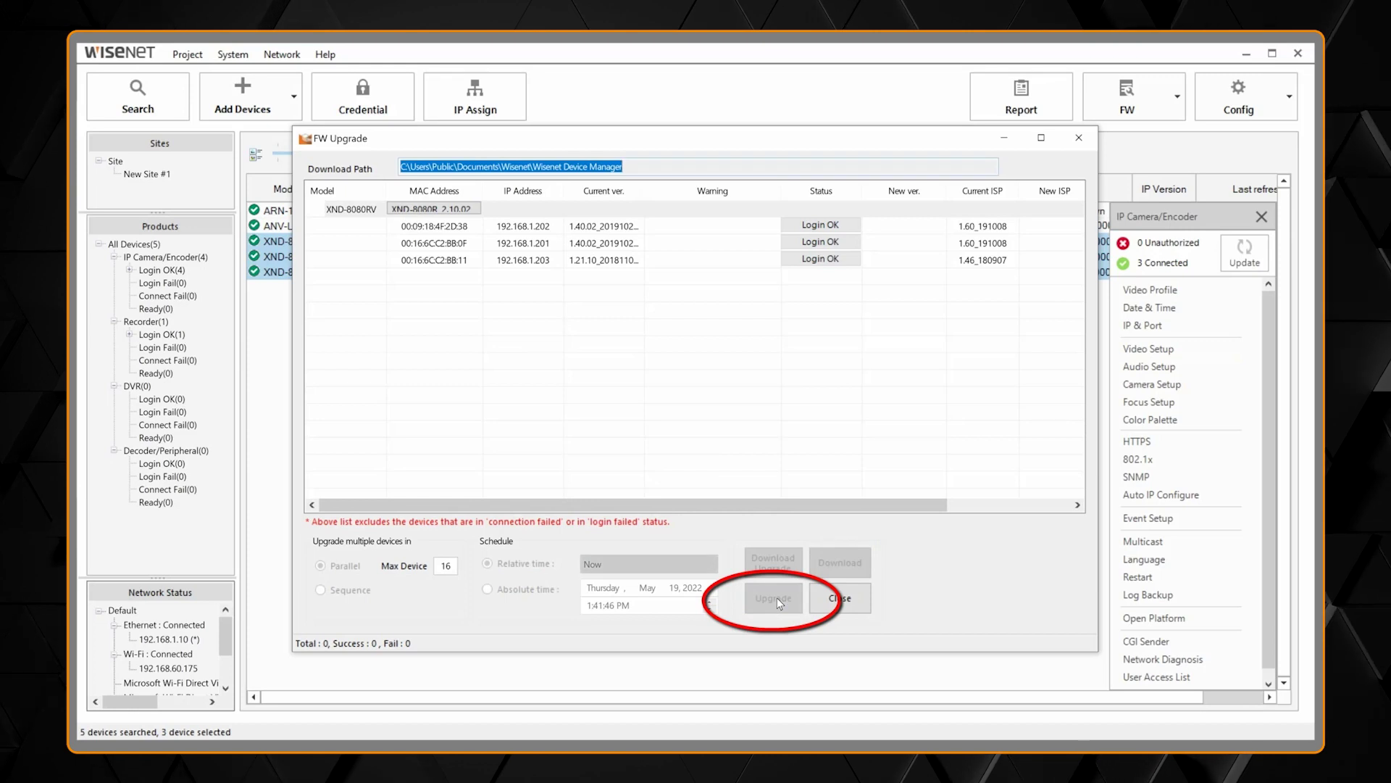